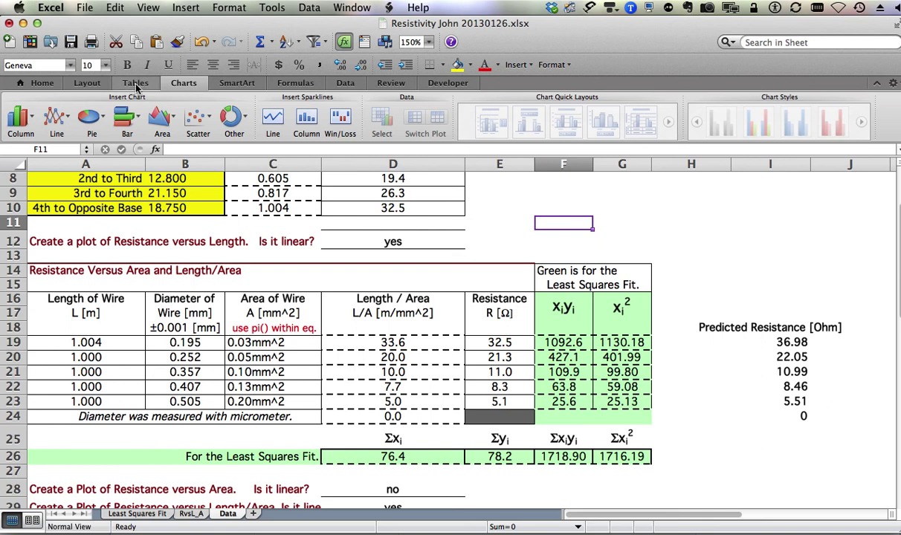
Glance at the chart gallery, then restore the Excel window to full screen
click(45, 84)
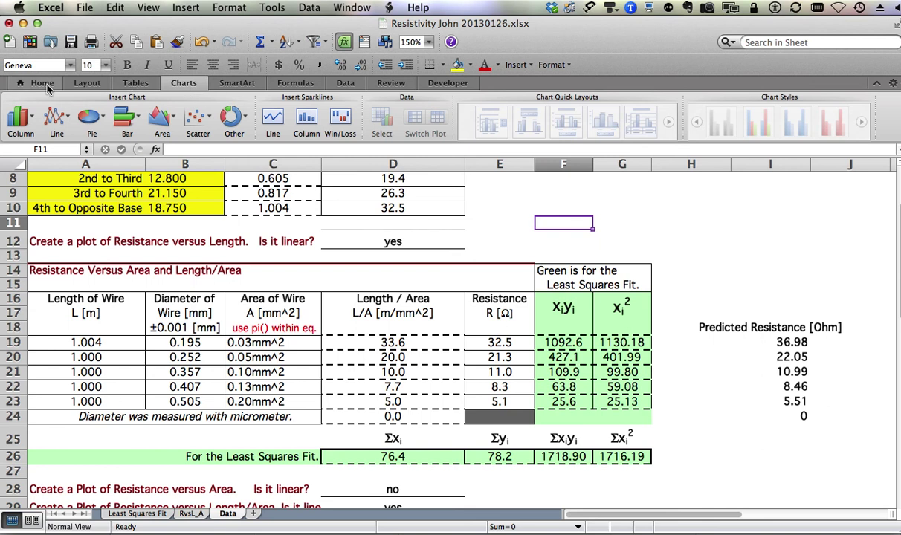
click(184, 83)
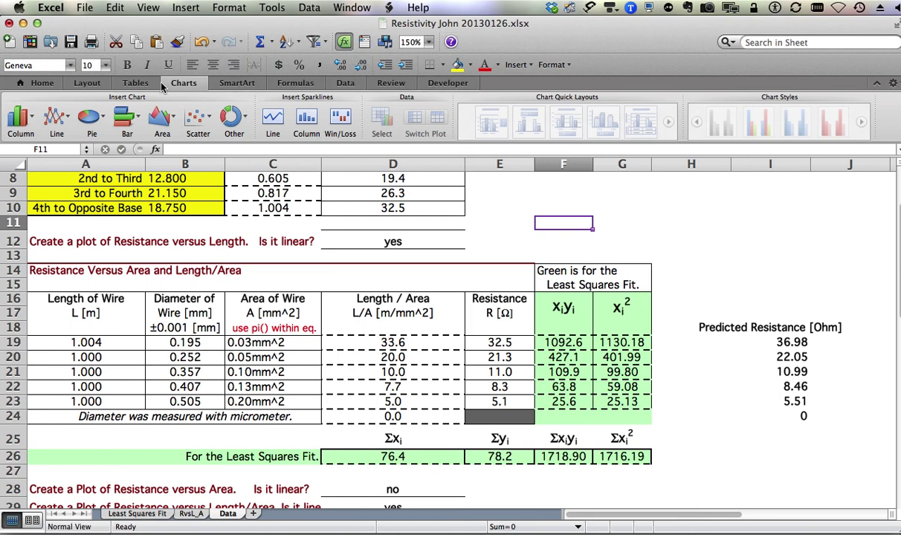
click(42, 83)
click(183, 83)
drag(896, 531, 540, 498)
click(33, 121)
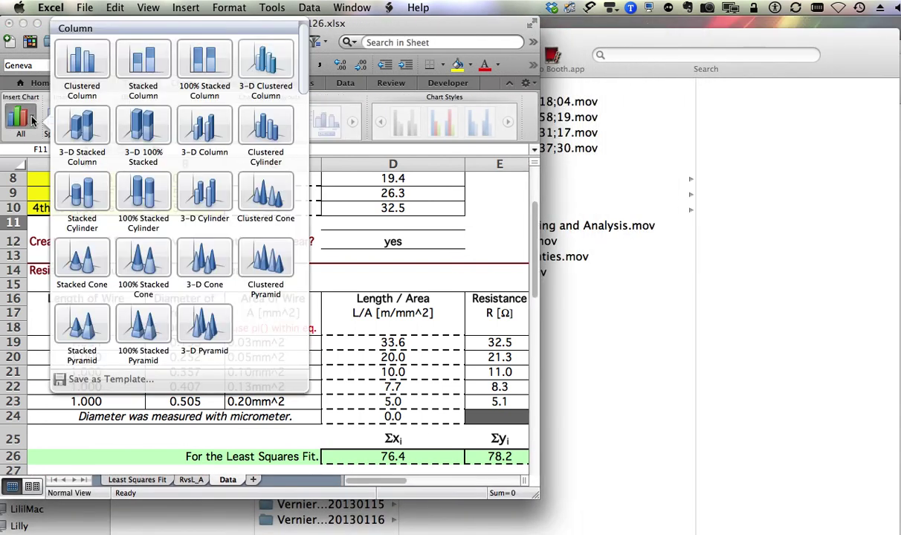
scroll(130, 166, down, 10)
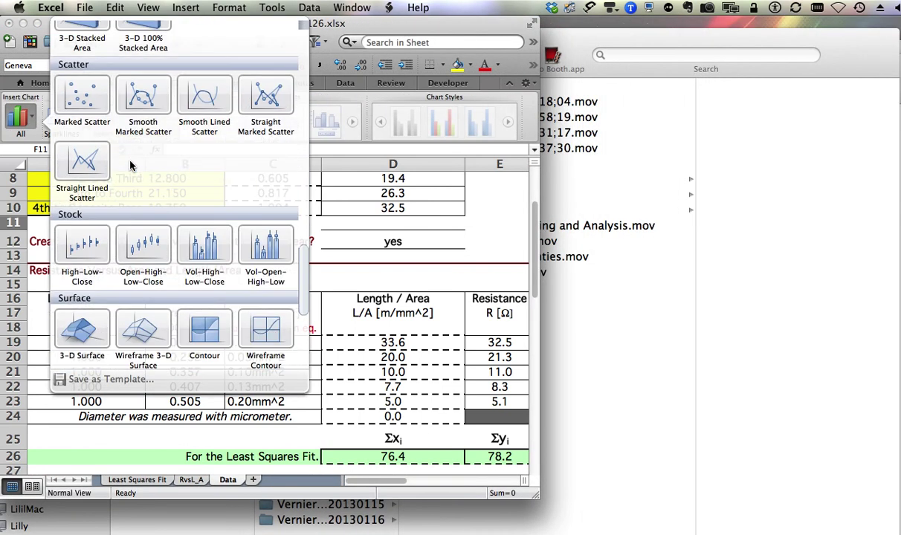
click(490, 238)
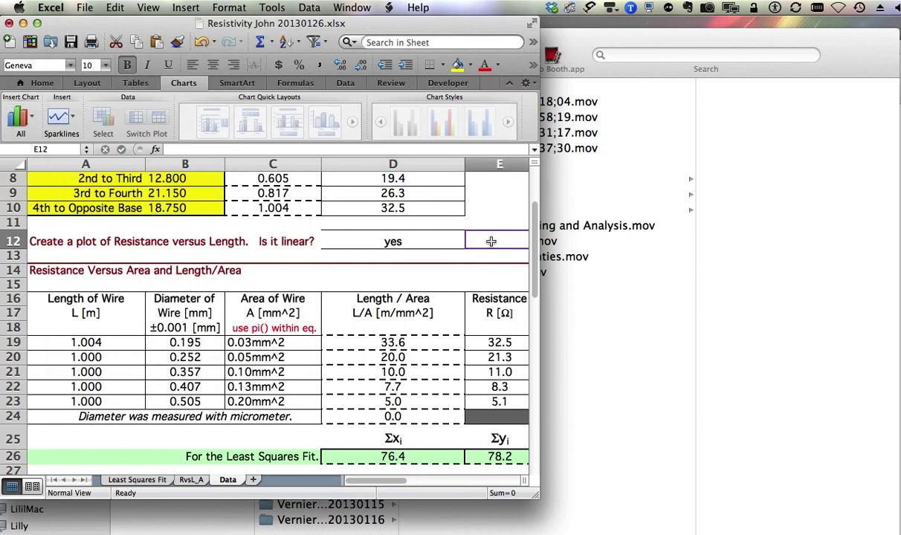
drag(536, 491, 899, 533)
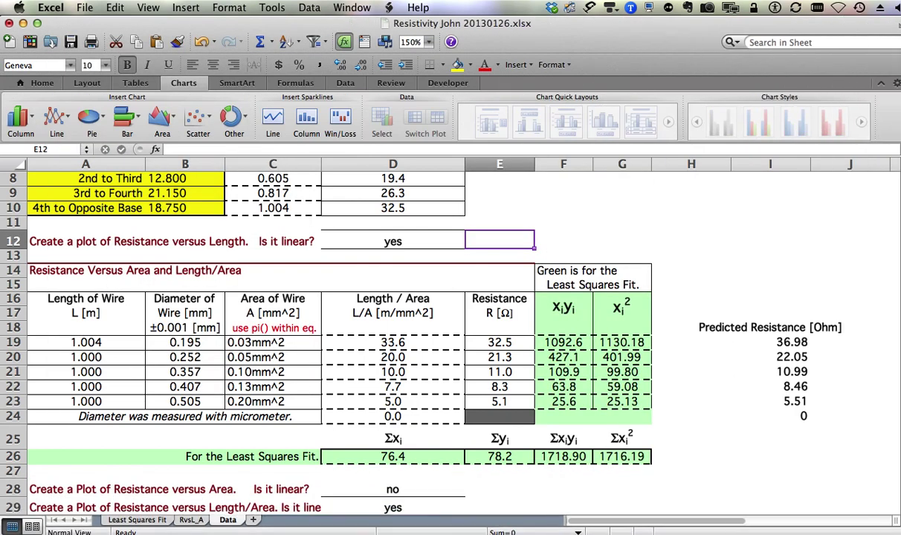
Select the L/A values in D19:D24 and add the resistance values in E19:E24
drag(392, 342, 392, 416)
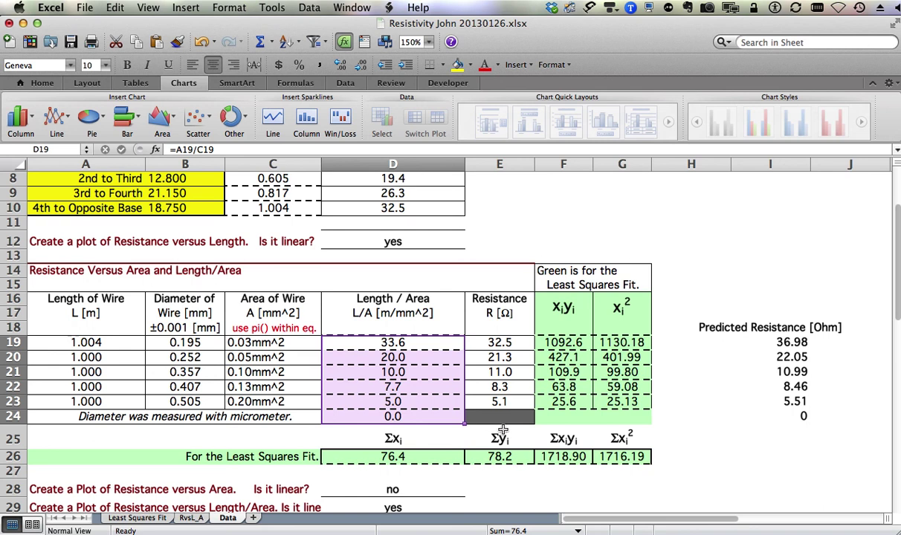
click(272, 340)
drag(392, 342, 390, 417)
drag(383, 342, 375, 418)
drag(500, 343, 503, 419)
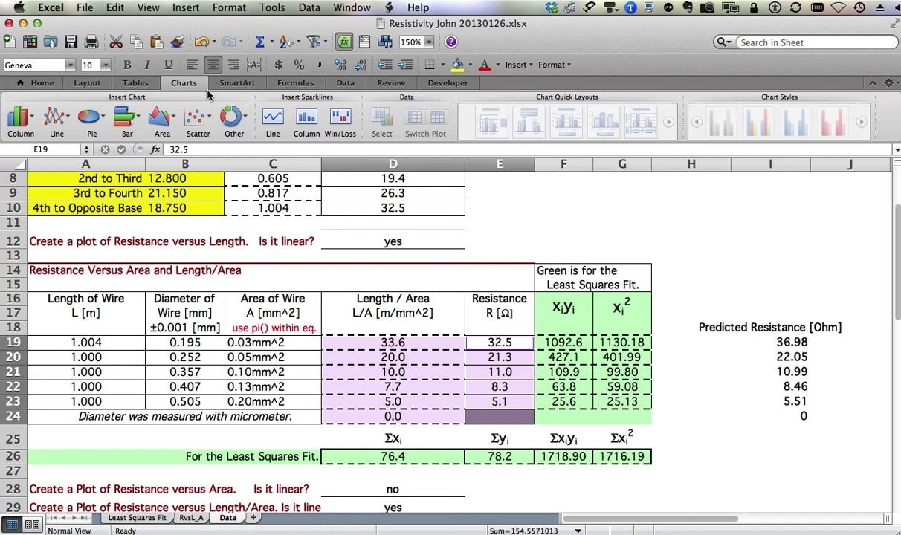
Insert a marked scatter chart and move it to a new chart sheet named RvsLoverA
click(207, 118)
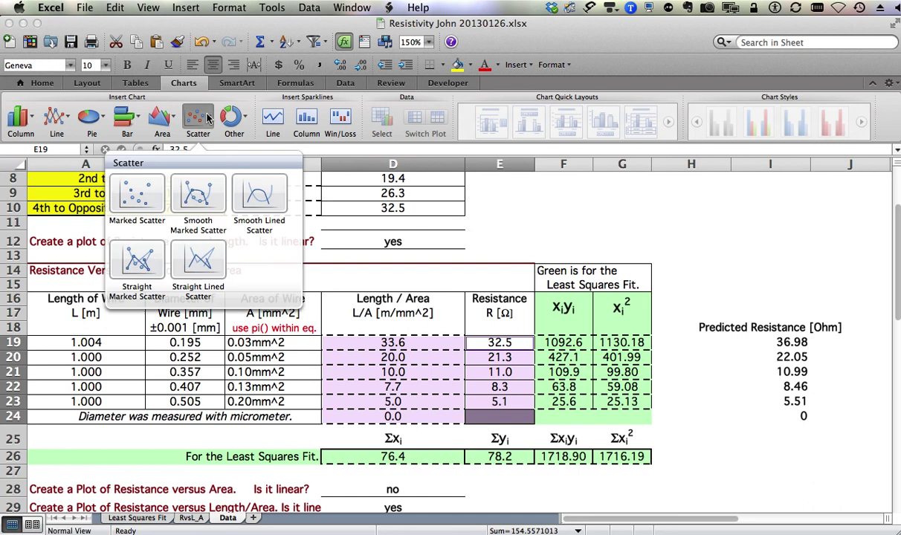
click(137, 194)
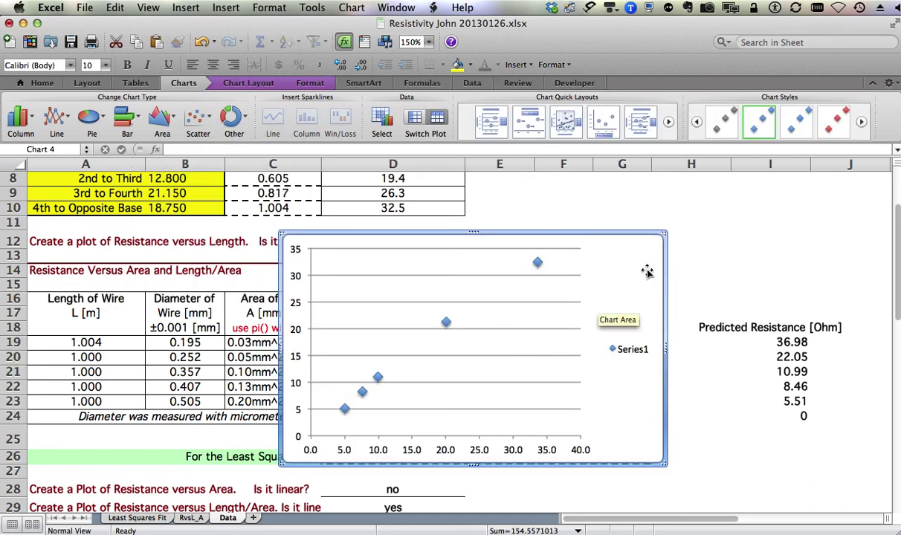
right_click(587, 265)
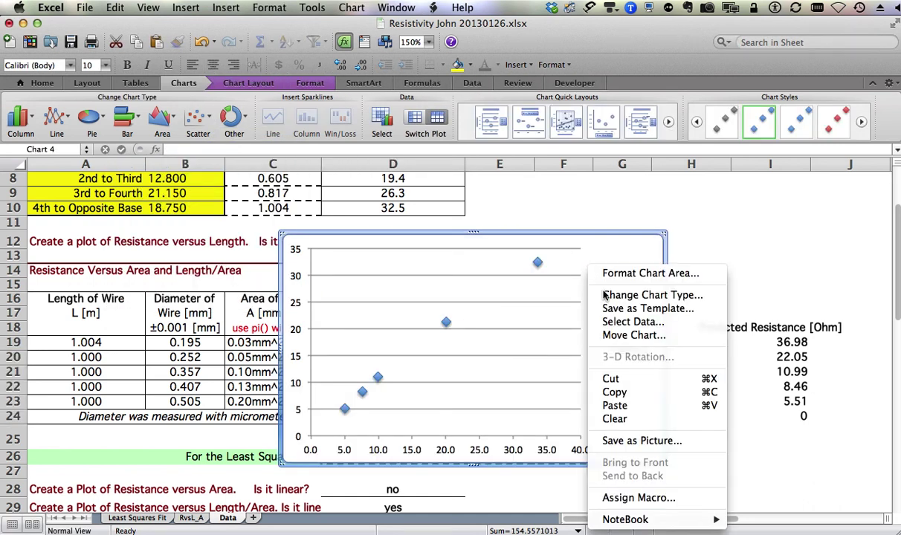
click(621, 338)
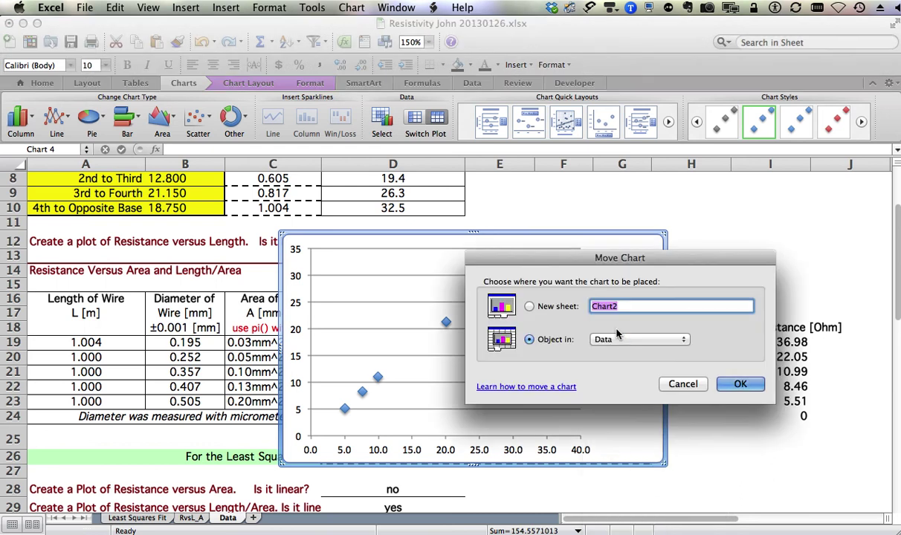
click(529, 306)
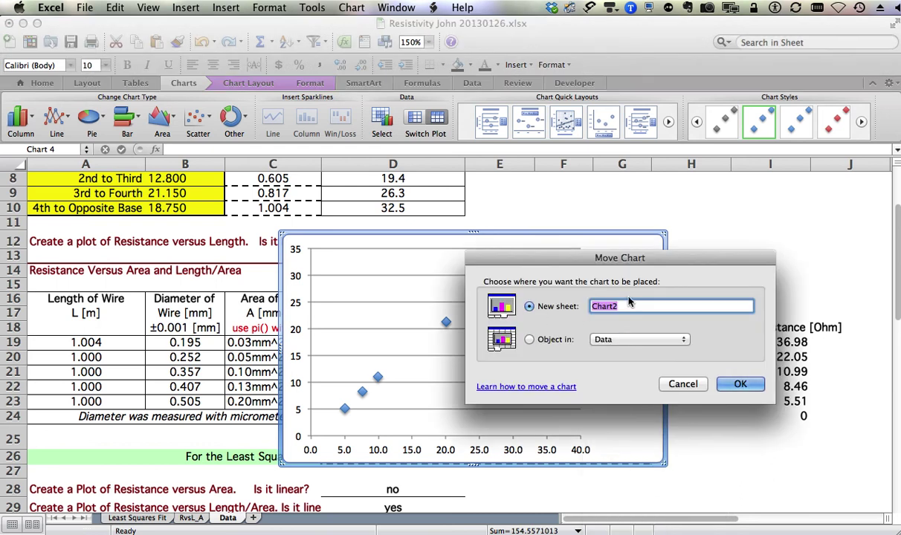
text(Rvser)
key(BackSpace)
key(BackSpace)
key(BackSpace)
text(sLoverA)
key(Return)
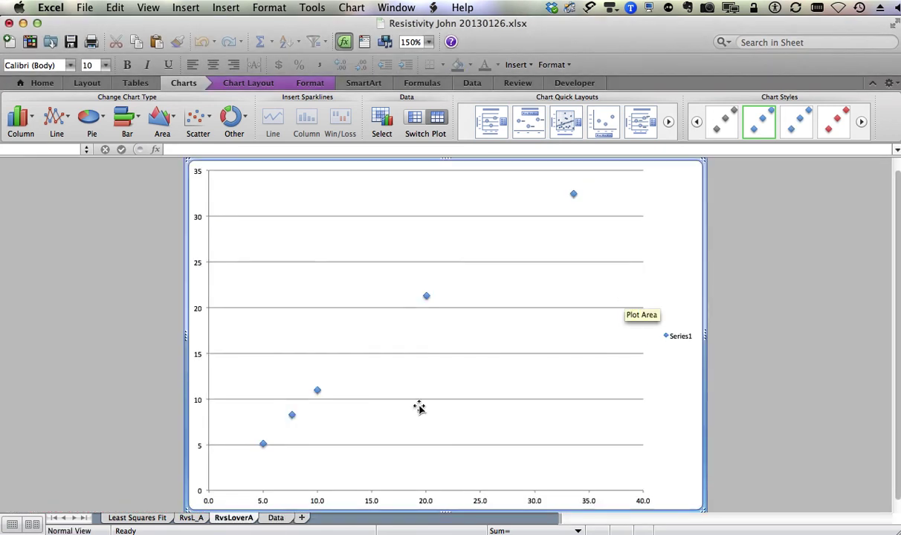
click(188, 518)
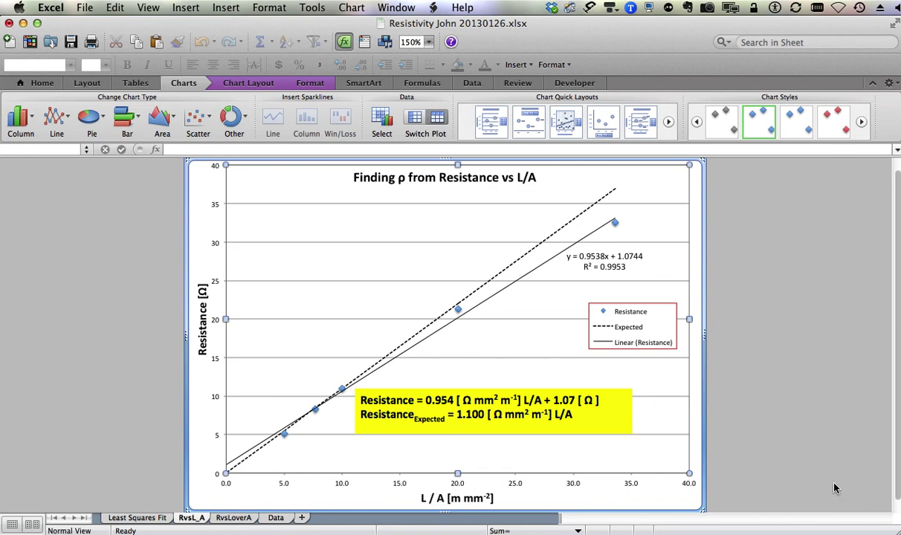
click(229, 520)
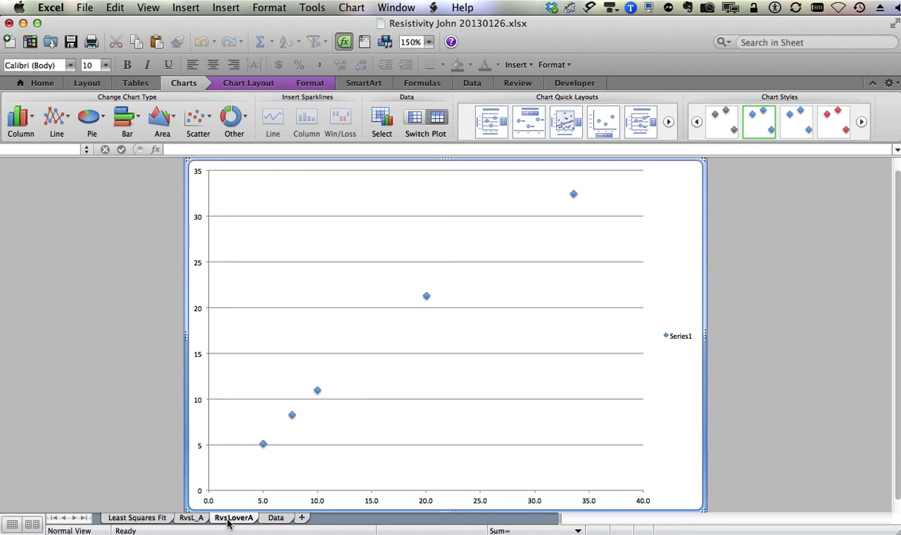
Add a rotated vertical axis title and replace its placeholder with 'Resistance (O'
click(241, 84)
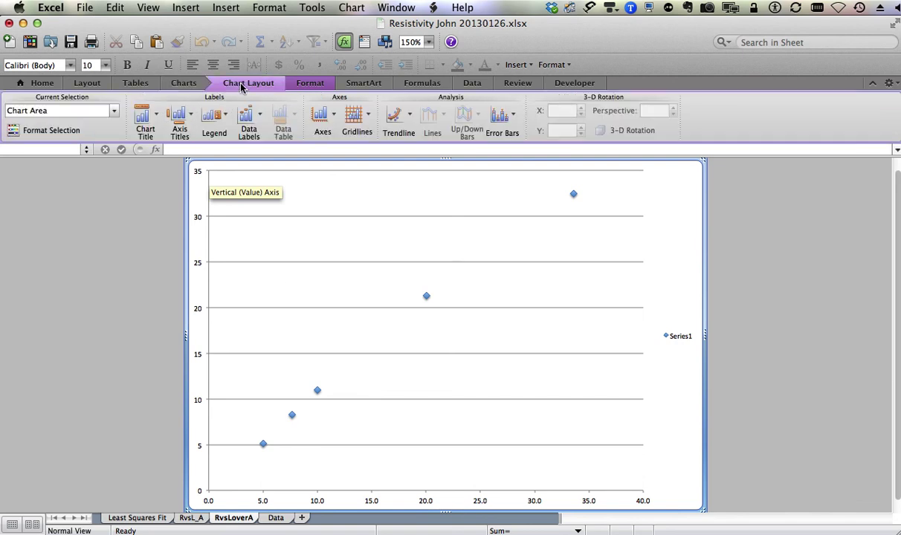
click(191, 115)
mouse_move(202, 141)
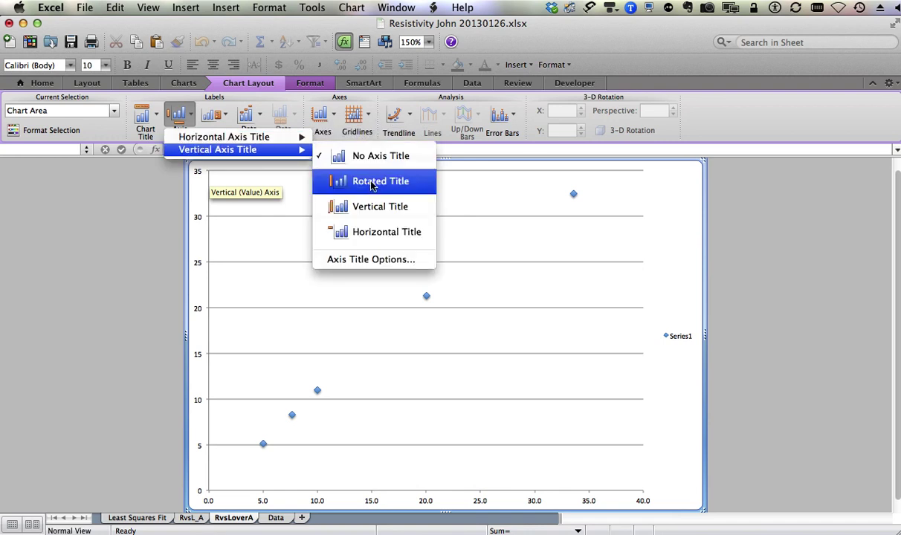
mouse_move(294, 138)
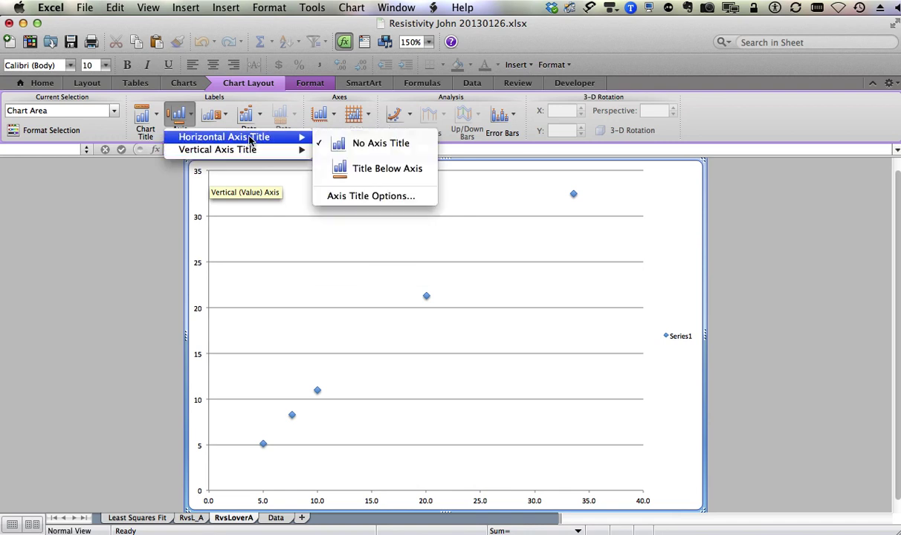
mouse_move(238, 148)
click(365, 185)
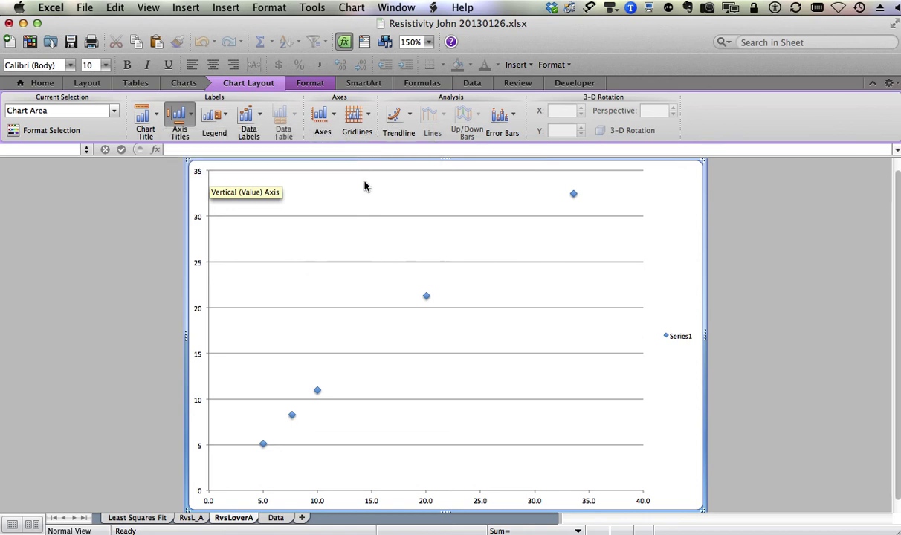
triple_click(204, 339)
text(Re)
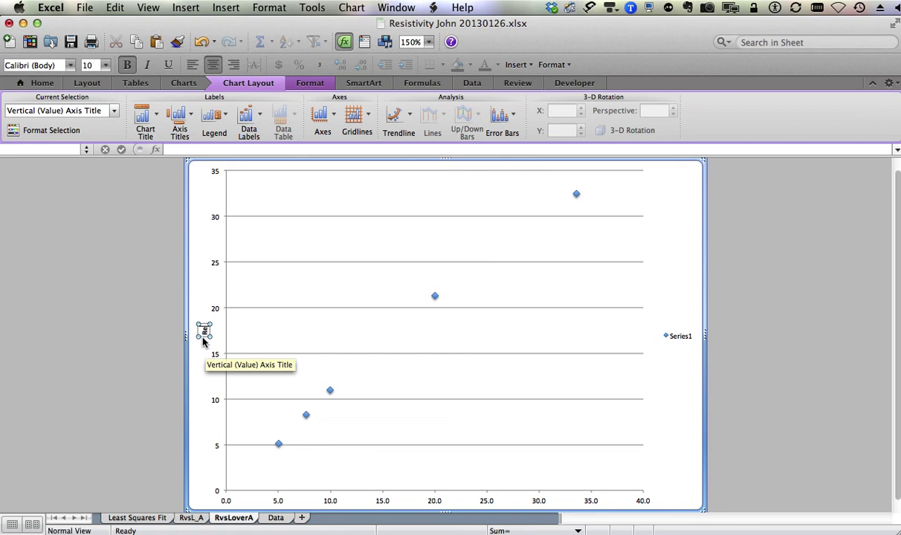
text(sistance)
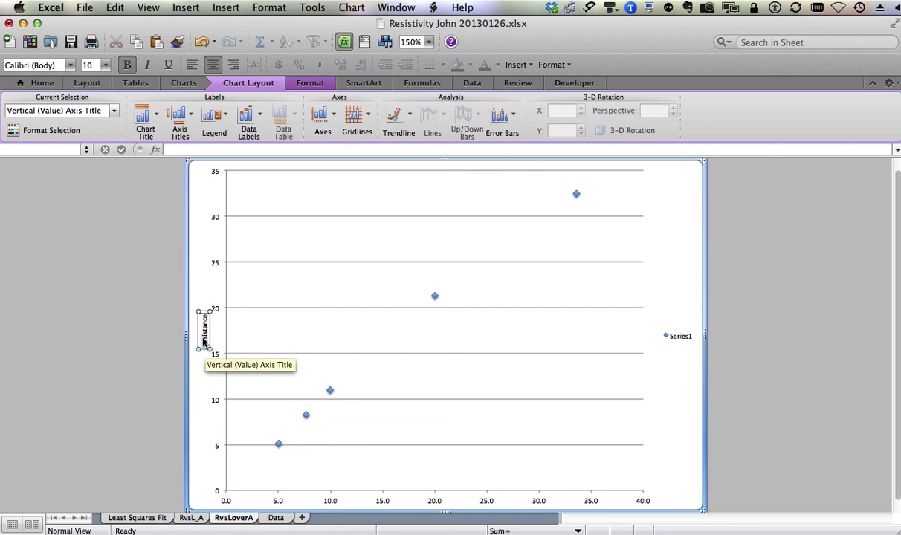
text( (O)
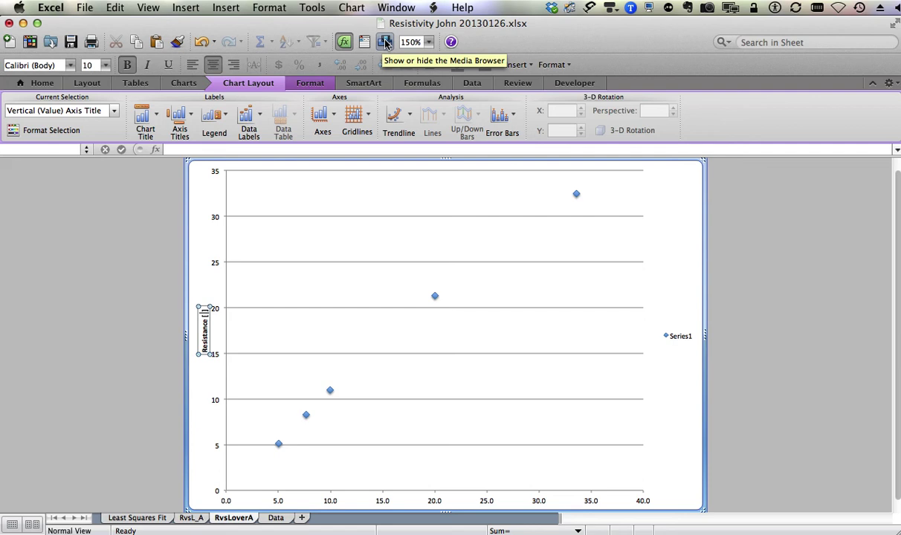
Look for a text box insert option, then open Customize Toolbars and Menus
click(522, 66)
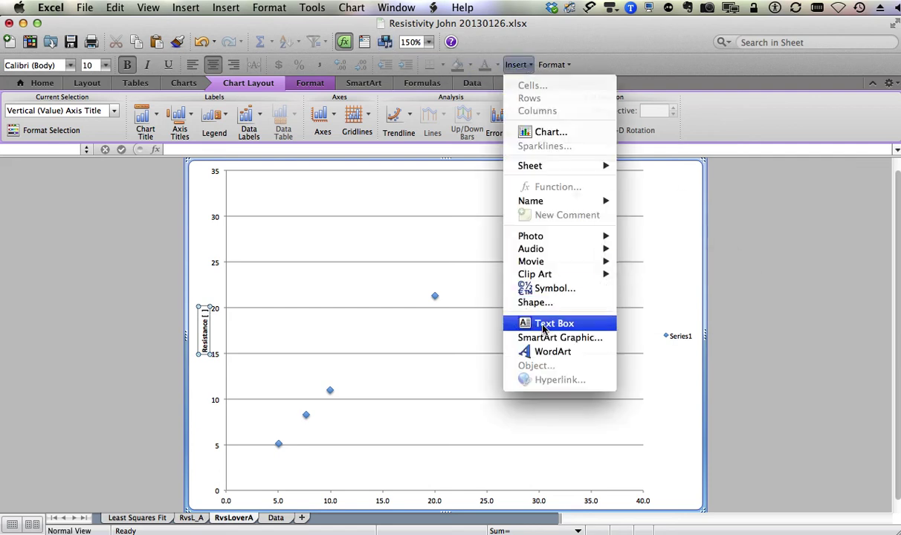
click(588, 46)
right_click(617, 67)
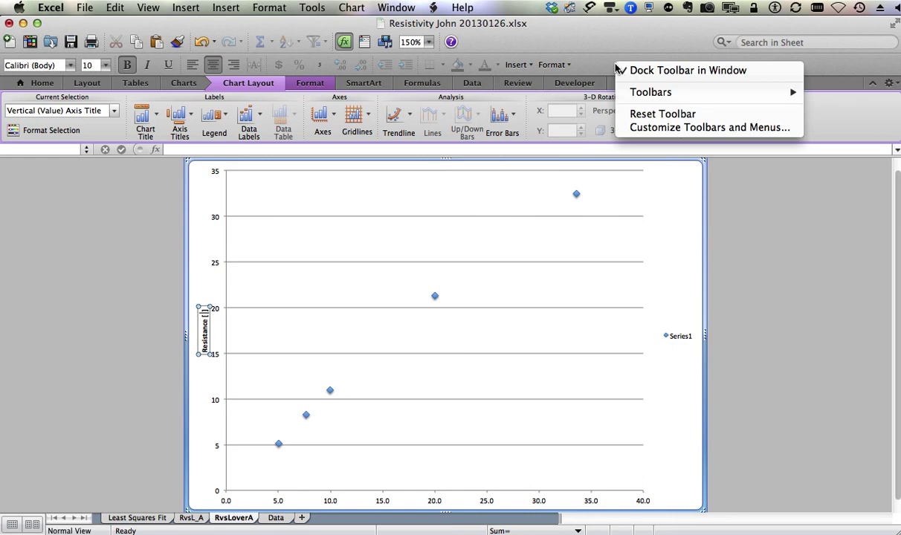
click(579, 65)
right_click(602, 67)
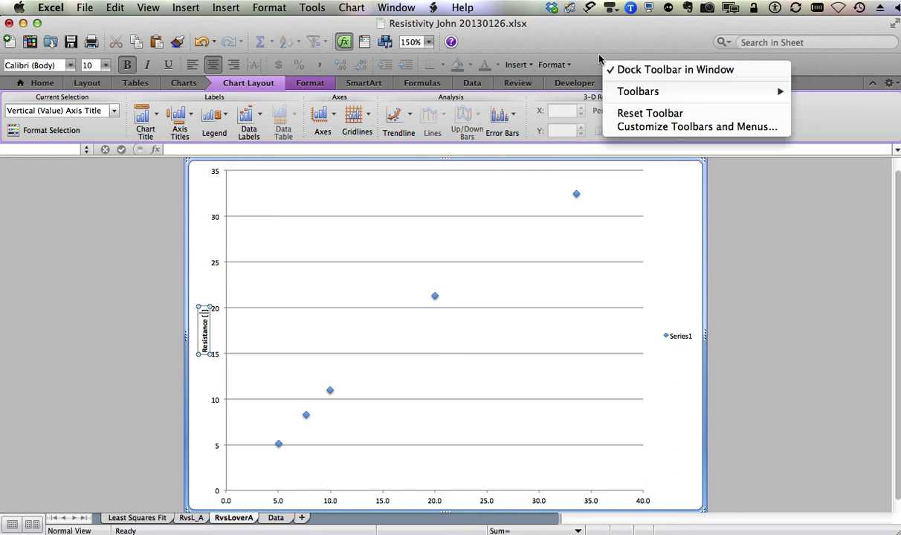
click(637, 130)
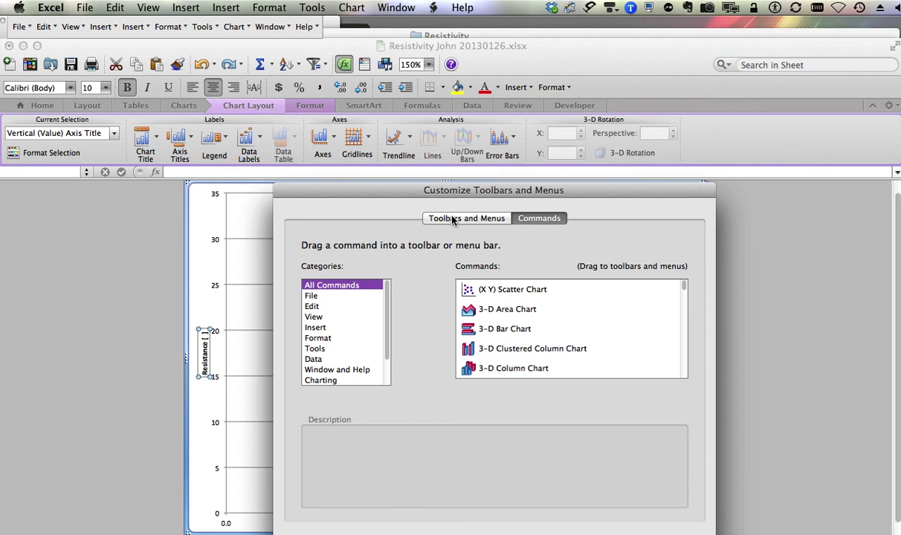
Drag the built-in Insert menu onto the toolbar and close the customization dialog
scroll(324, 349, down, 3)
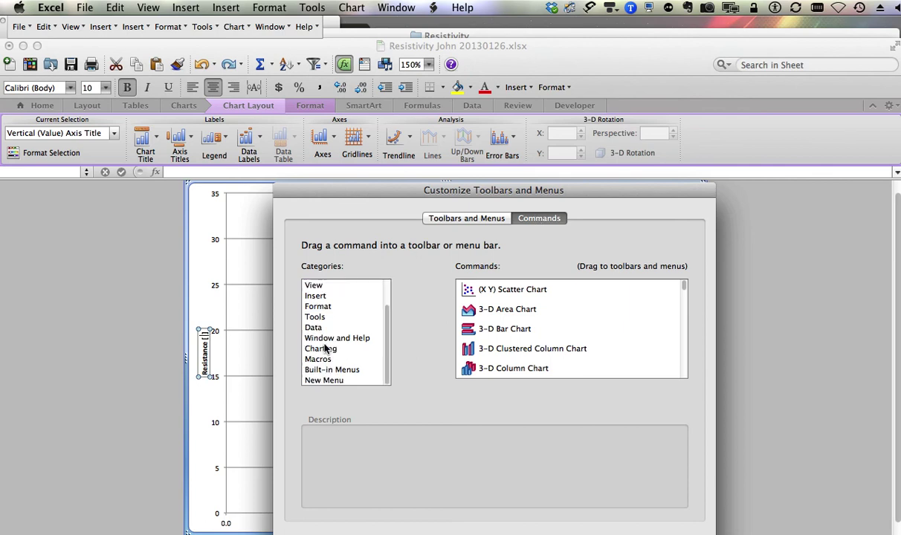
click(324, 369)
scroll(491, 343, down, 5)
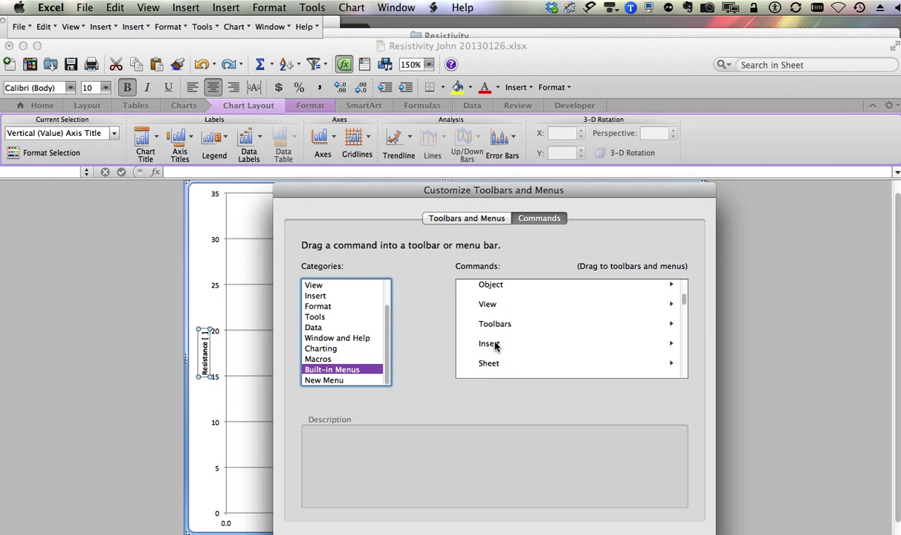
scroll(502, 353, down, 3)
scroll(503, 351, up, 3)
click(490, 332)
drag(490, 332, 593, 89)
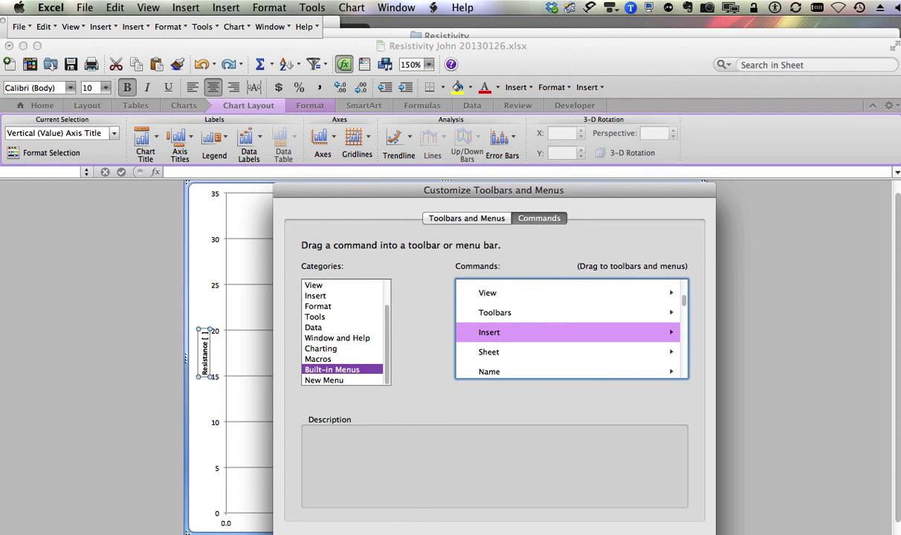
key(Return)
click(186, 7)
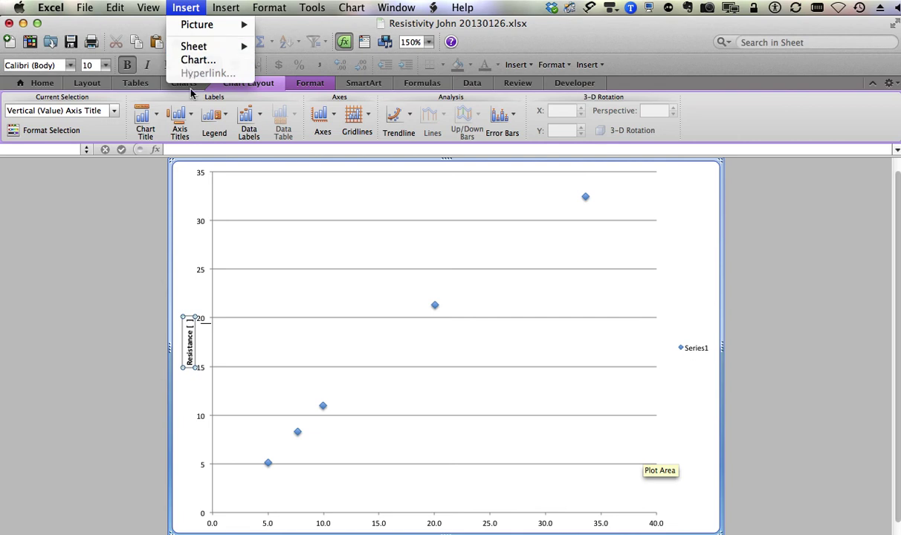
Insert the Greek Ω symbol from the Symbols palette into the vertical axis title
mouse_move(260, 4)
mouse_move(223, 6)
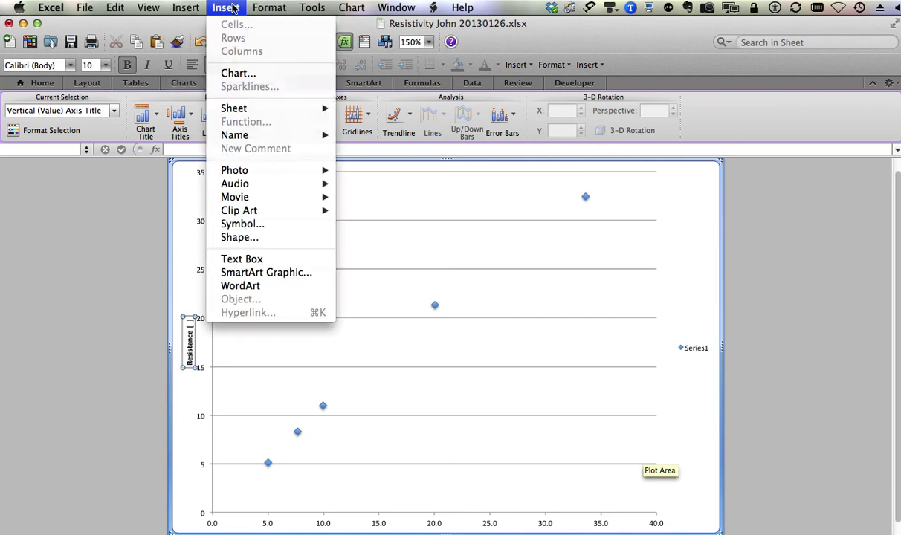
click(230, 224)
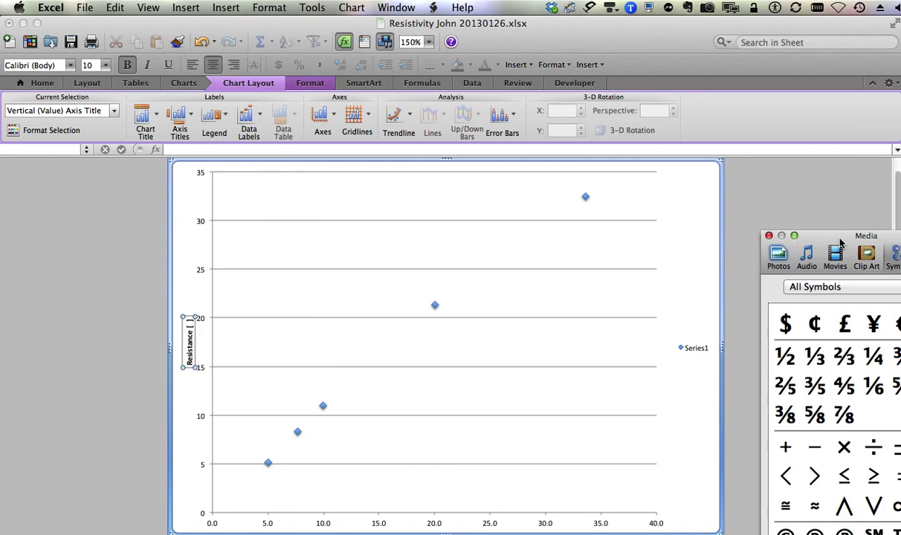
drag(799, 213, 709, 125)
click(800, 138)
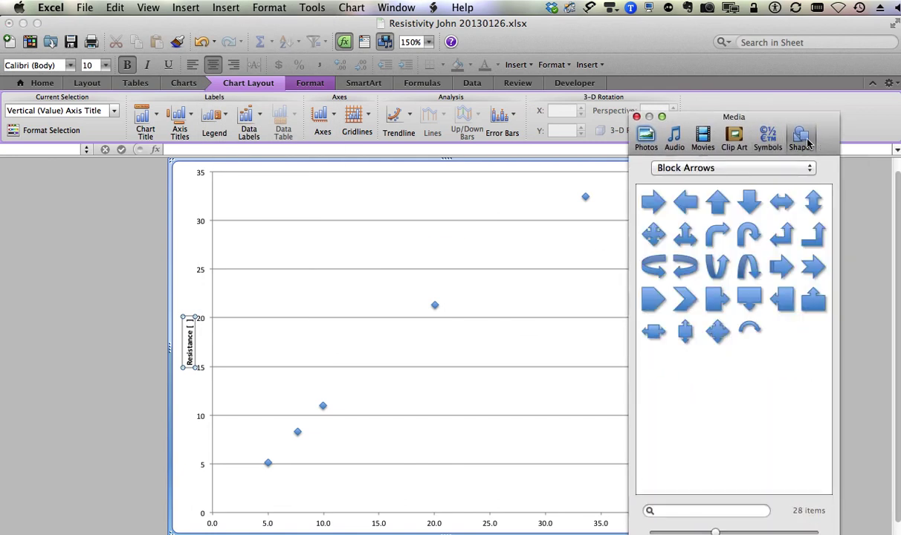
click(767, 137)
click(683, 167)
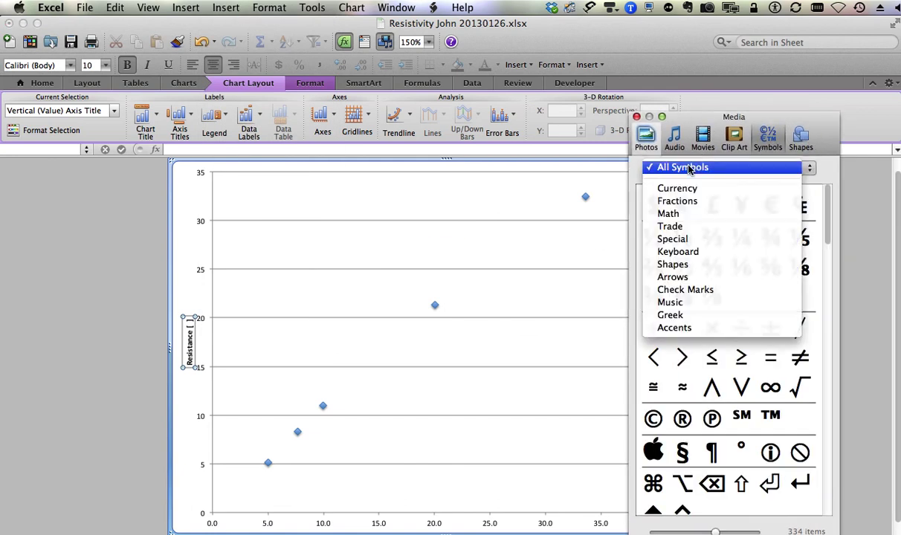
click(669, 315)
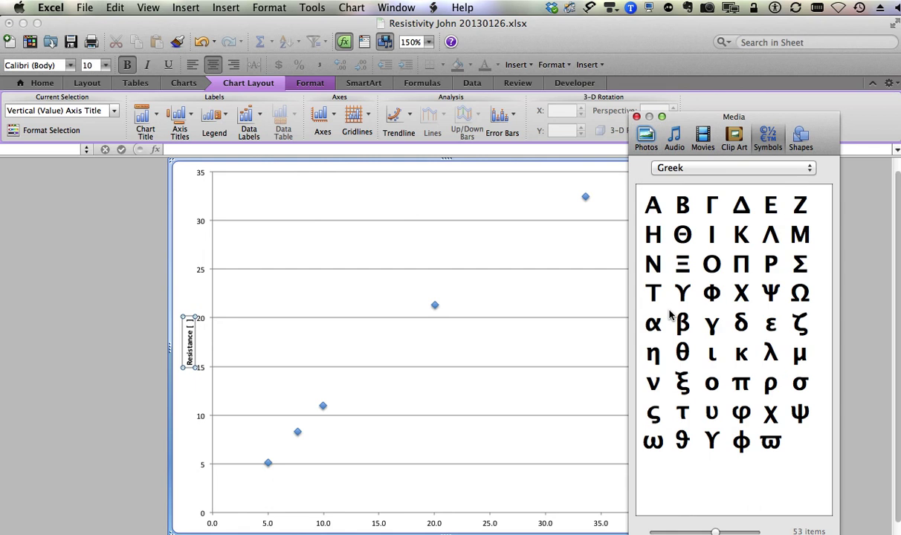
click(800, 294)
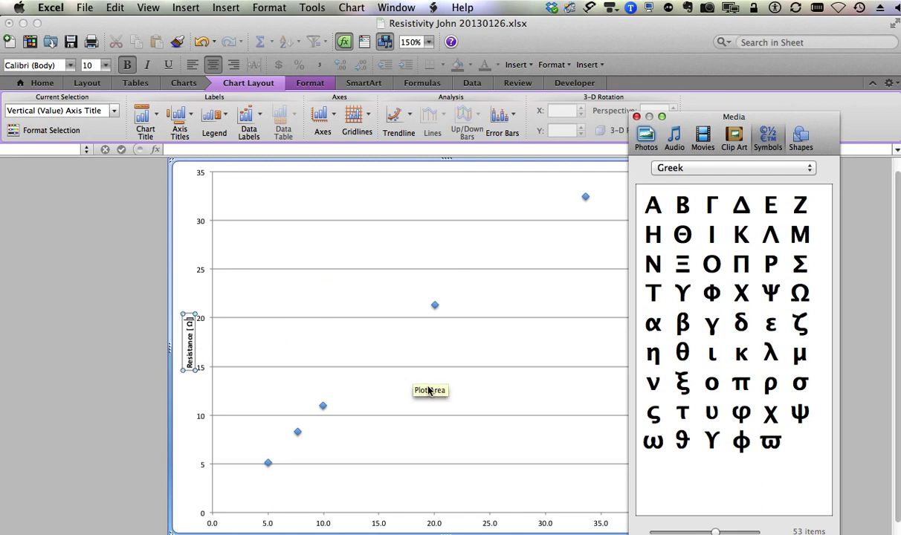
Add a horizontal axis title below the axis reading 'L / A [ m/mm-2 ]'
click(182, 113)
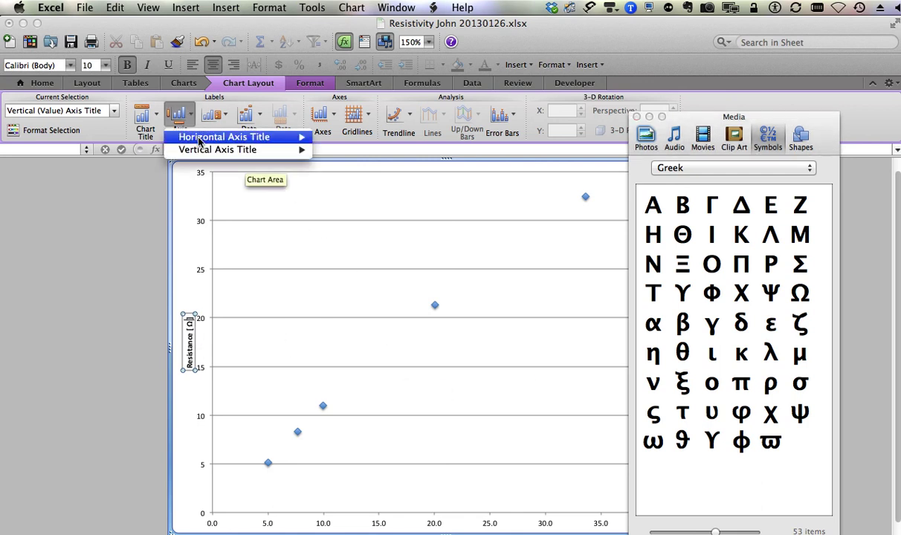
mouse_move(200, 141)
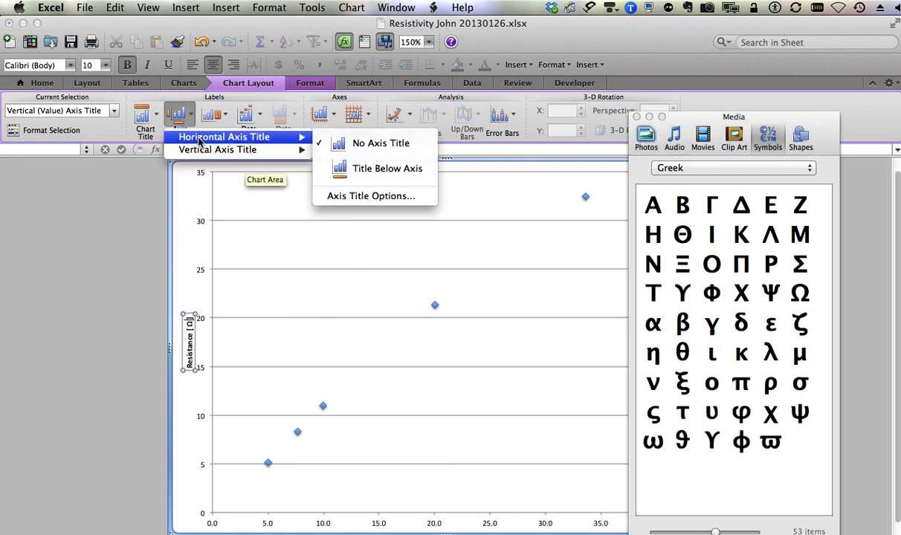
click(375, 171)
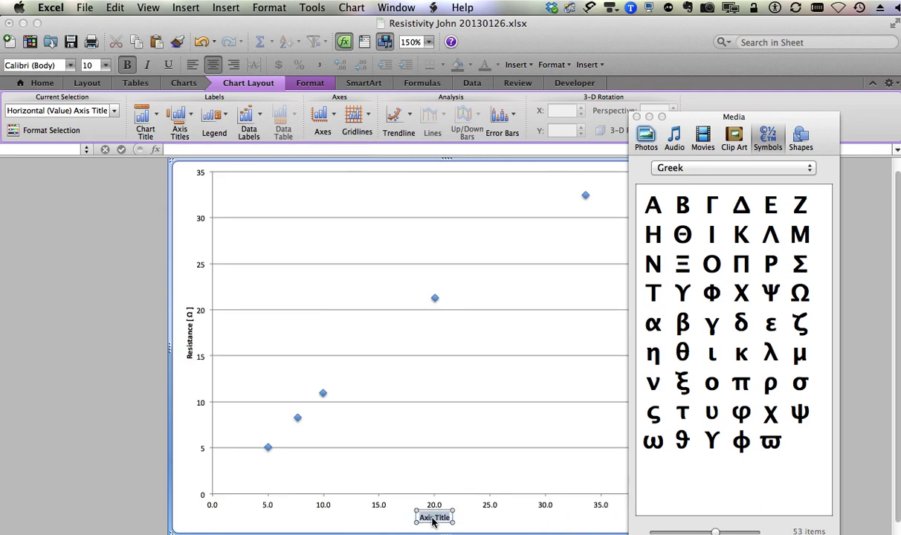
triple_click(432, 520)
text(L / A)
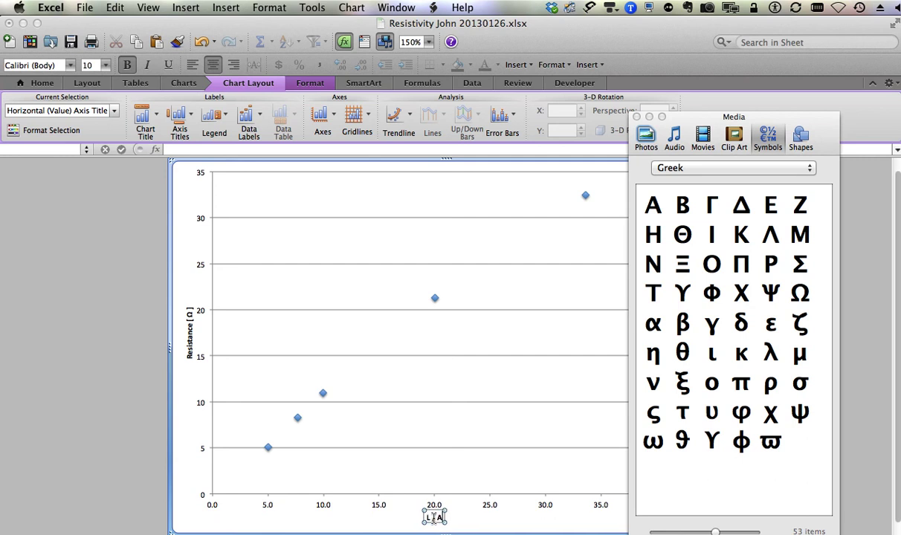
text( [ )
text(m)
text(/mm)
text(-2)
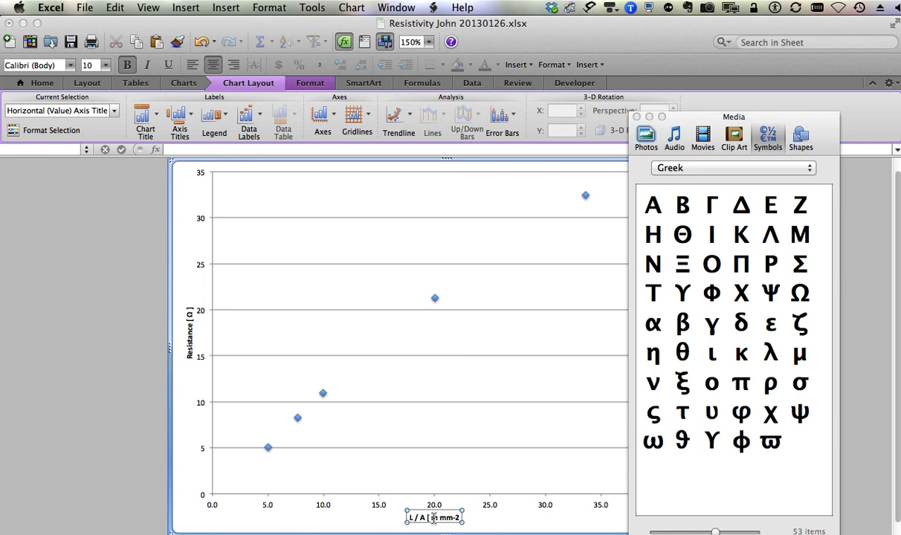
text( ])
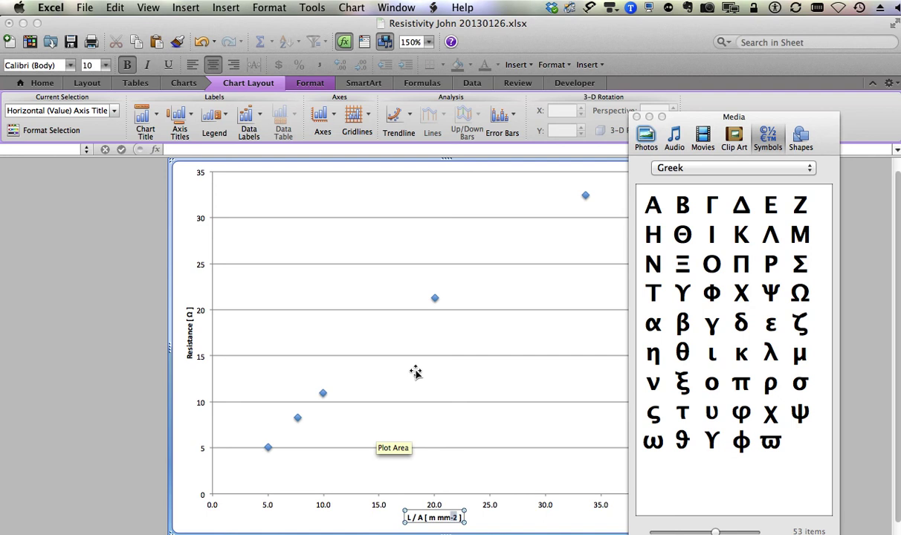
Format the -2 in the horizontal axis title as superscript
right_click(453, 520)
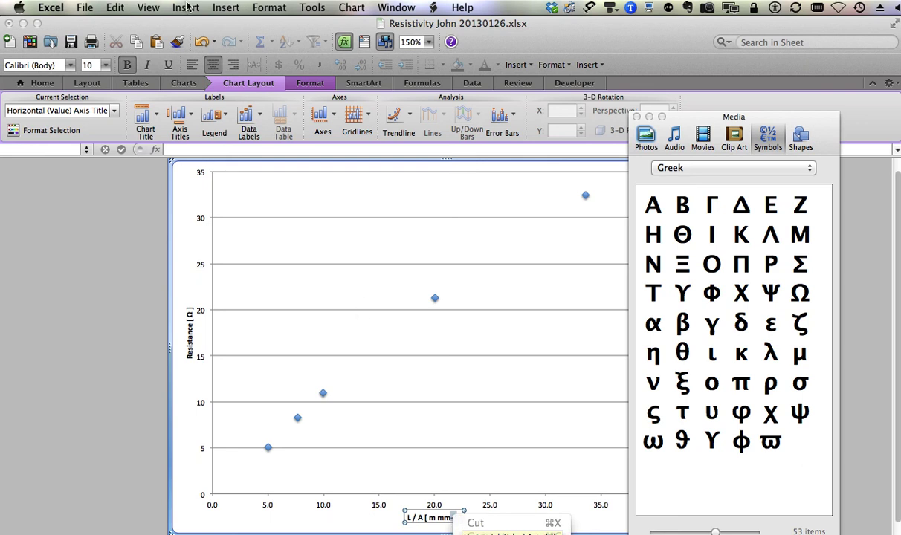
click(263, 8)
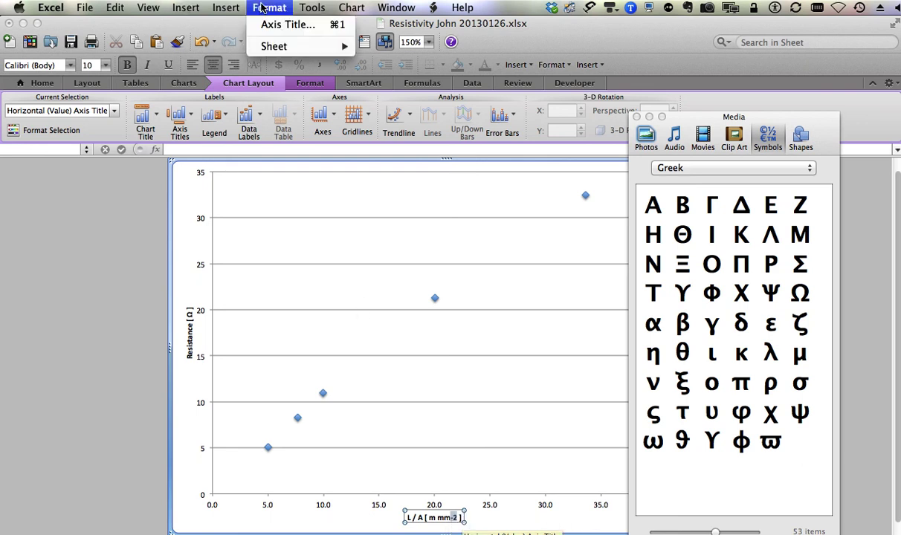
mouse_move(115, 7)
mouse_move(336, 6)
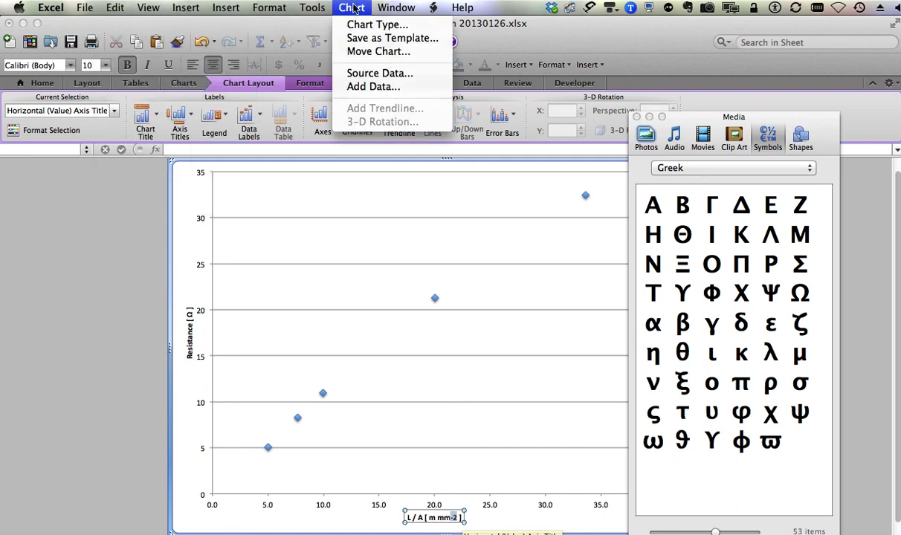
right_click(454, 520)
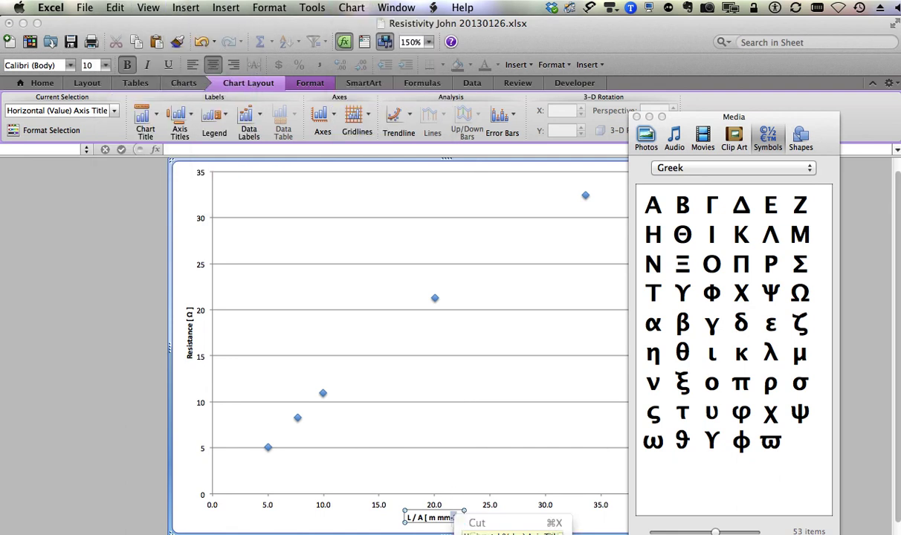
key(Escape)
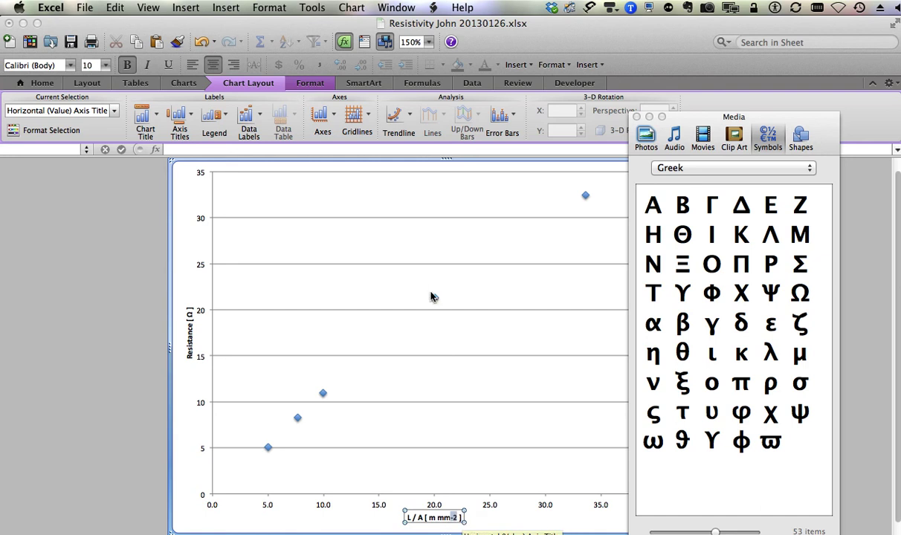
key(super+1)
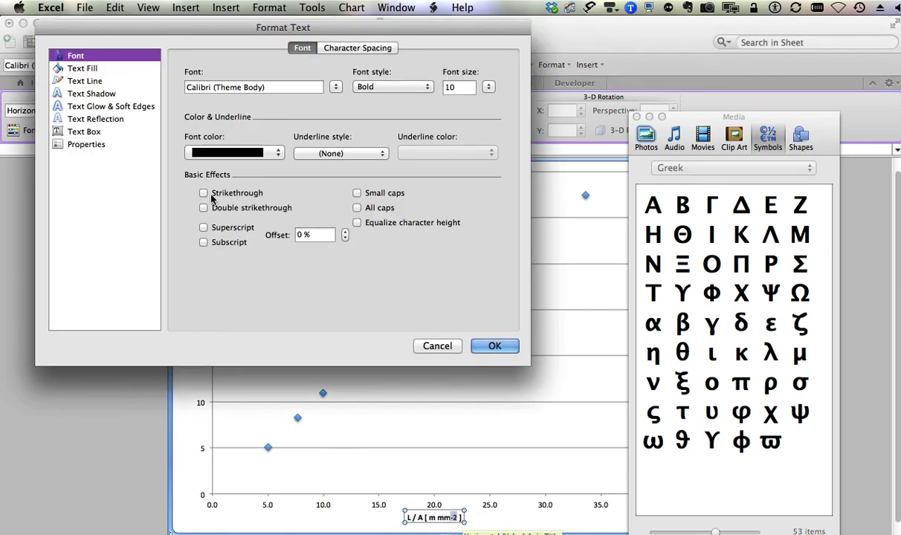
click(204, 229)
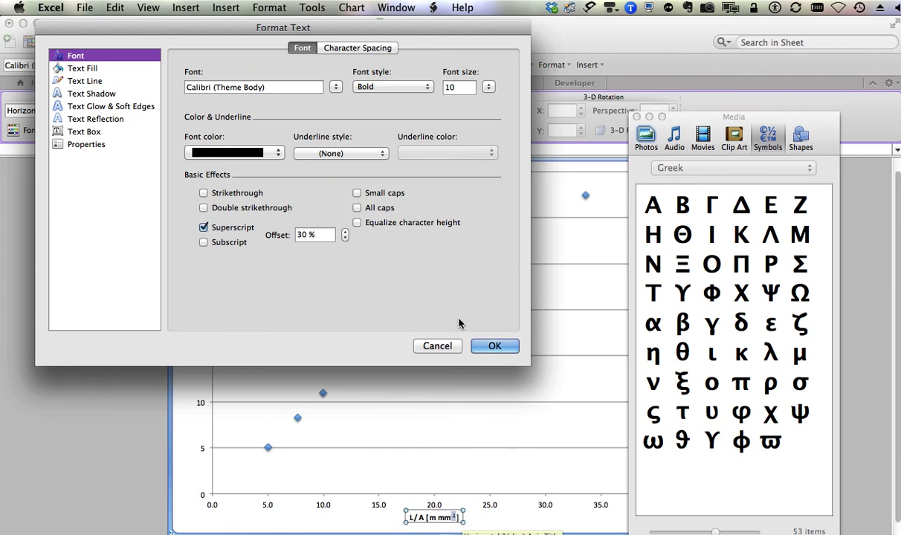
click(494, 345)
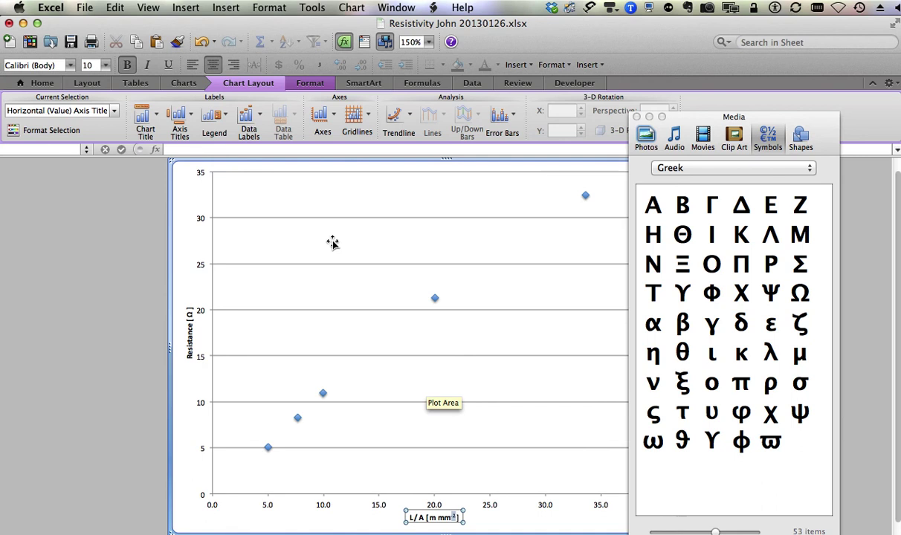
Add a linear trendline displaying y = 0.9538x + 1.0744 and R² = 0.9953
click(636, 117)
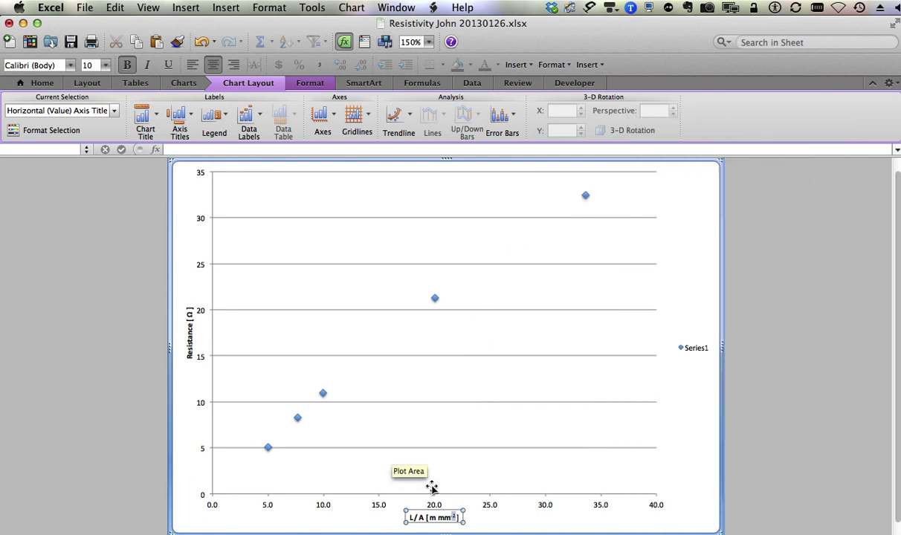
right_click(435, 299)
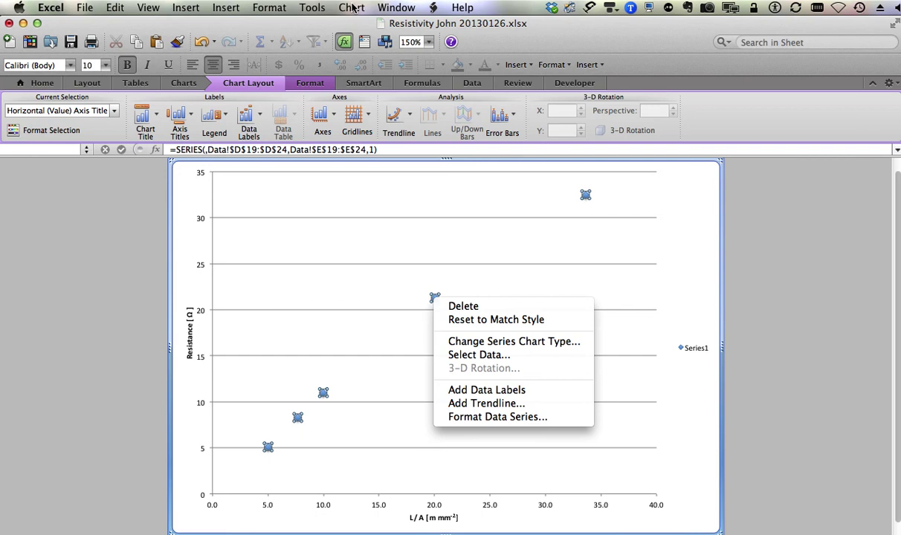
click(467, 403)
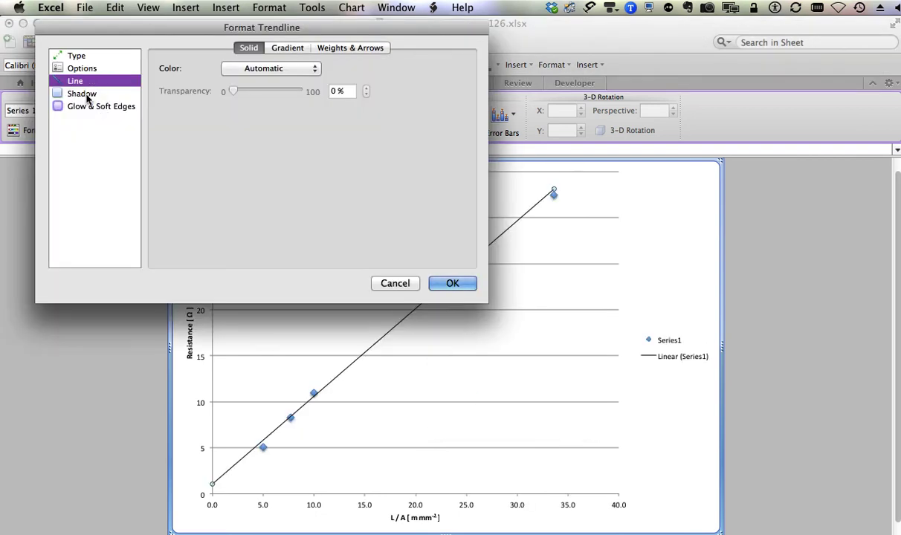
click(76, 57)
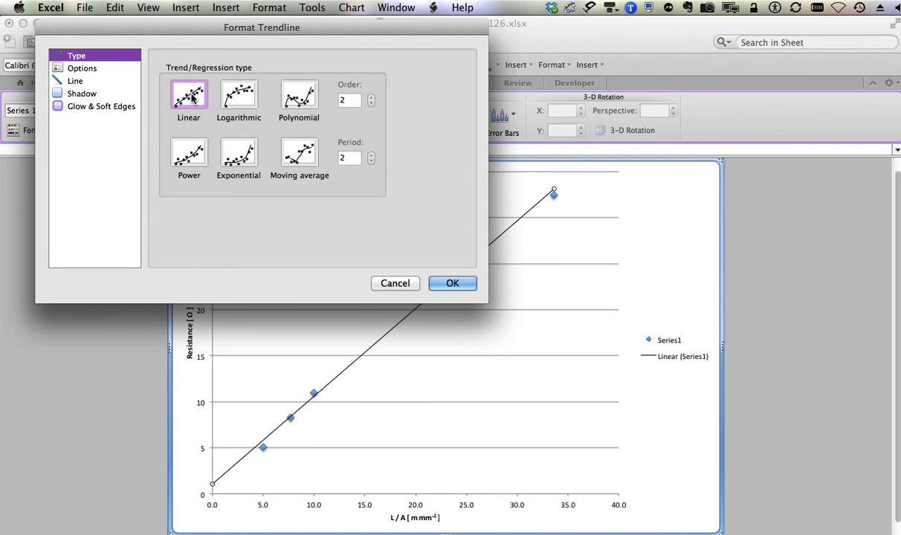
click(78, 68)
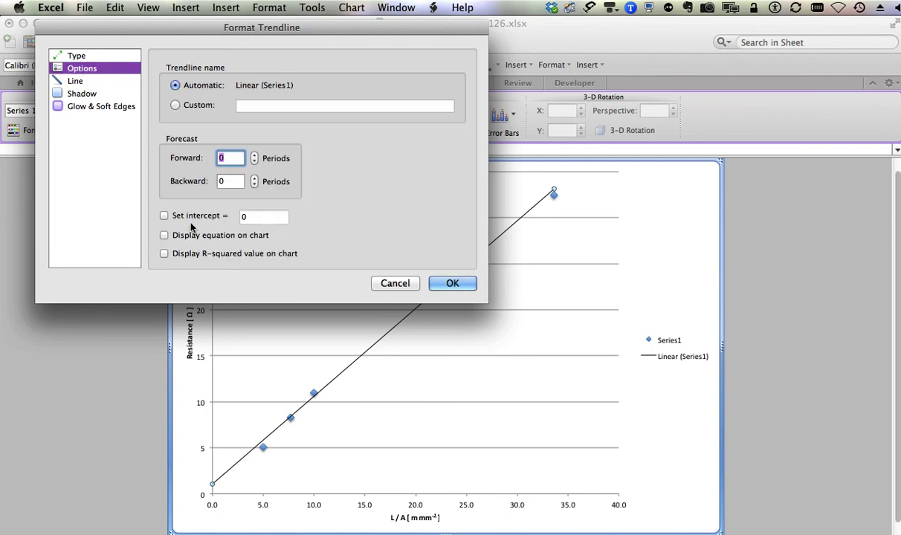
click(165, 235)
click(164, 253)
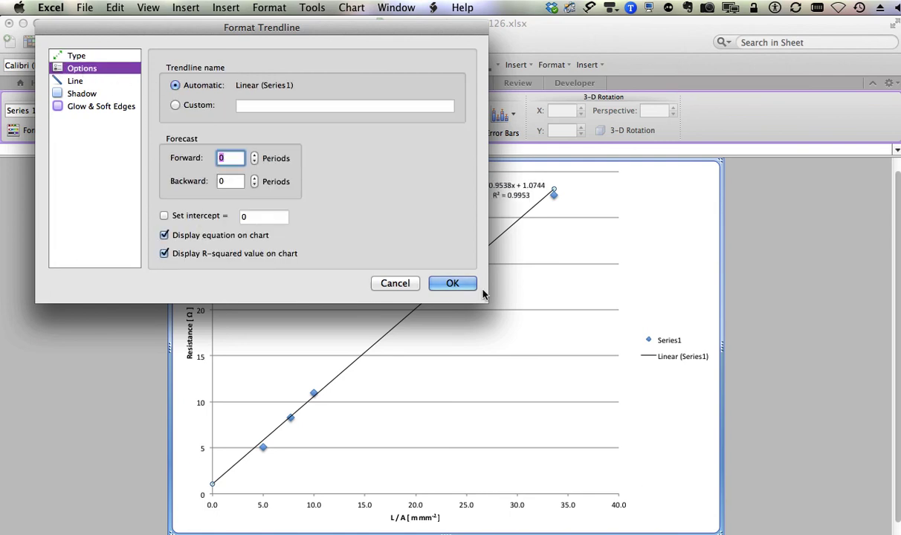
click(452, 283)
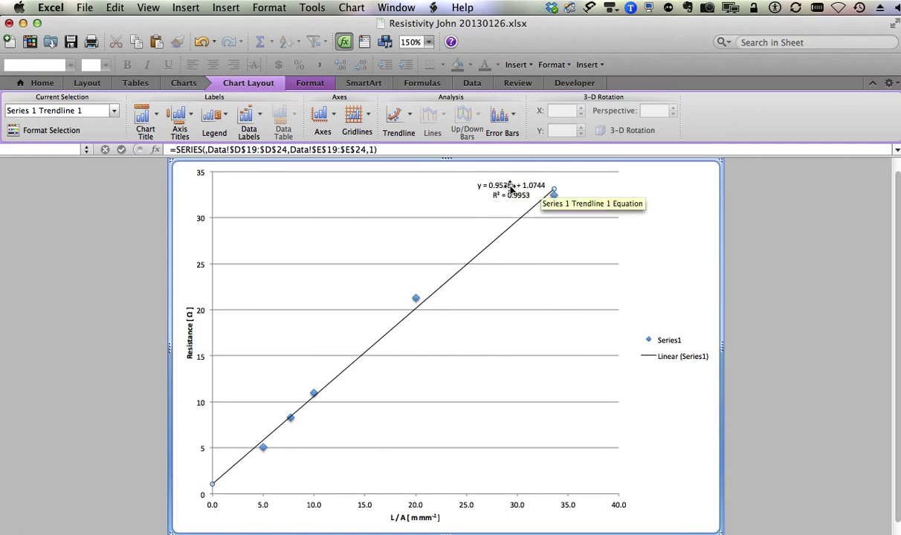
Make the trendline equation label 16 pt bold and move it below the line's upper end
drag(505, 188, 582, 215)
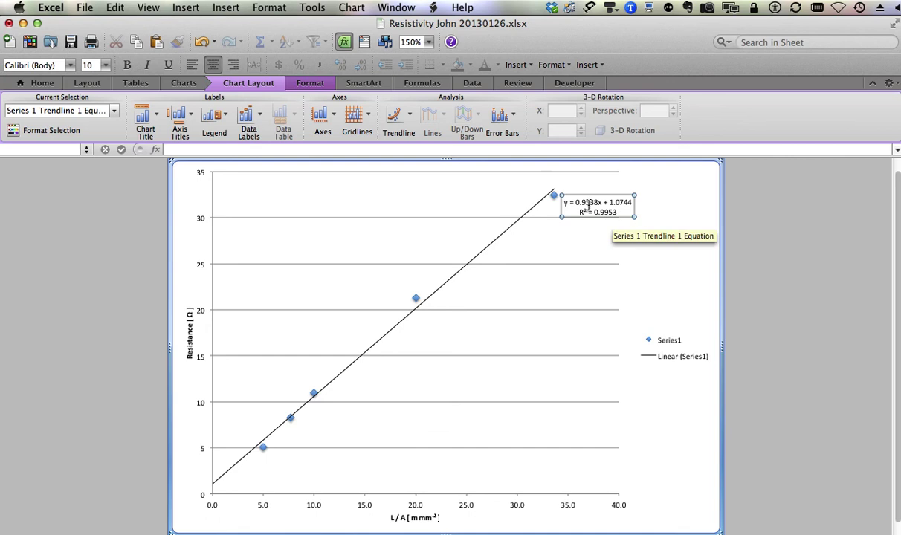
click(106, 66)
click(105, 165)
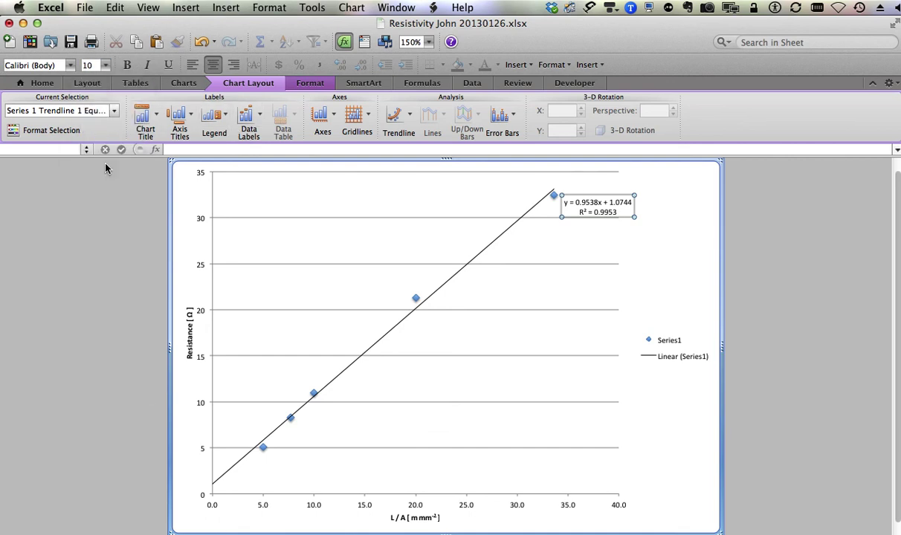
click(129, 65)
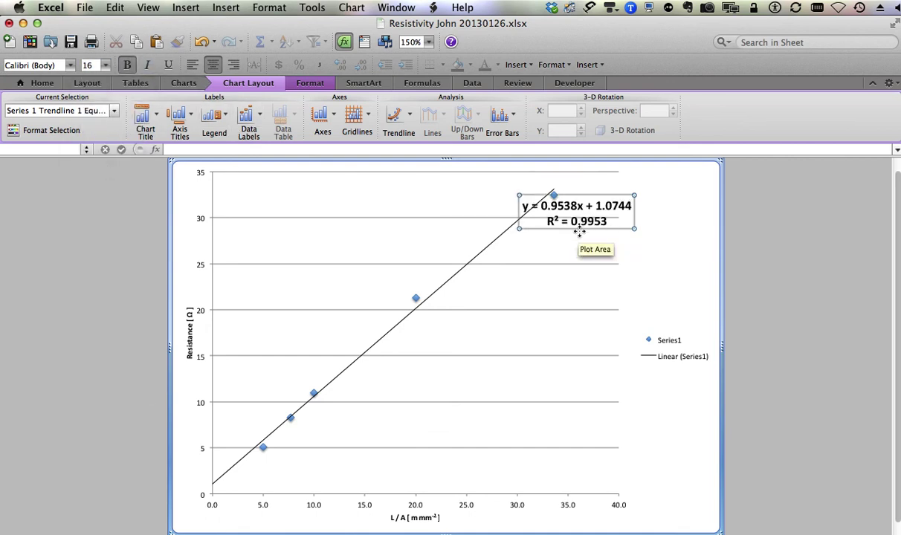
drag(579, 228, 590, 258)
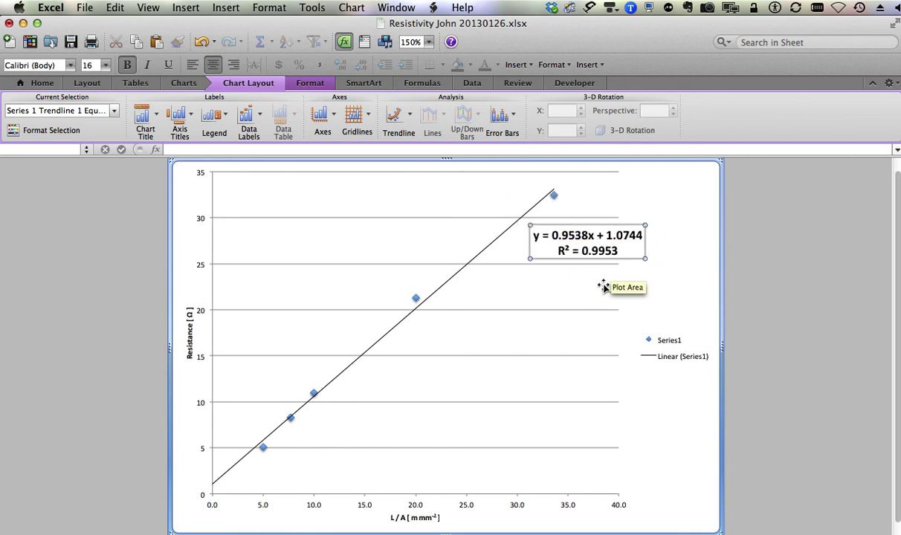
Name the data series Resistance in the chart's Source Data settings
right_click(670, 345)
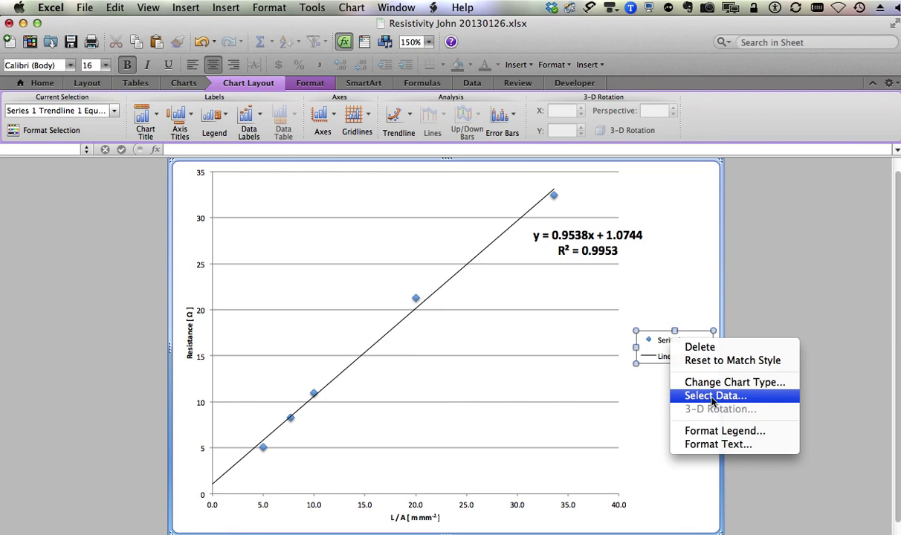
click(354, 8)
click(353, 7)
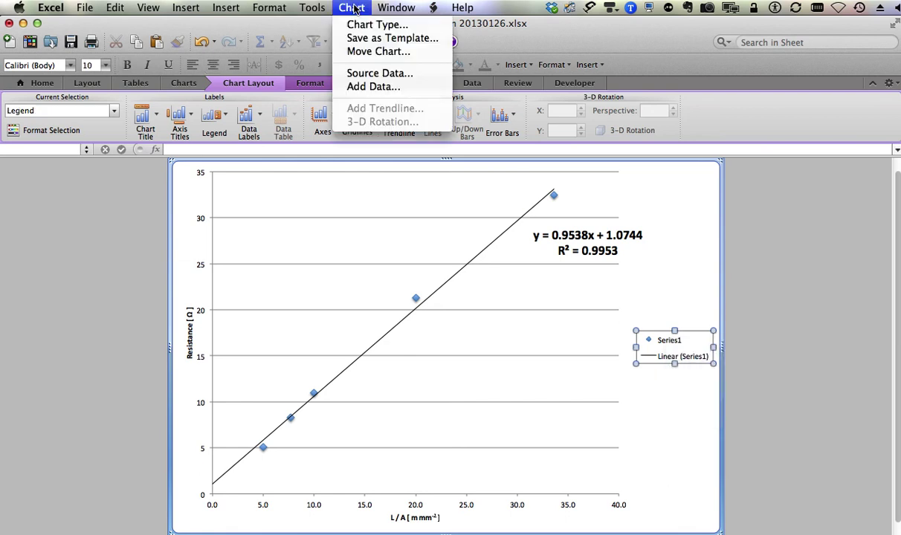
click(365, 74)
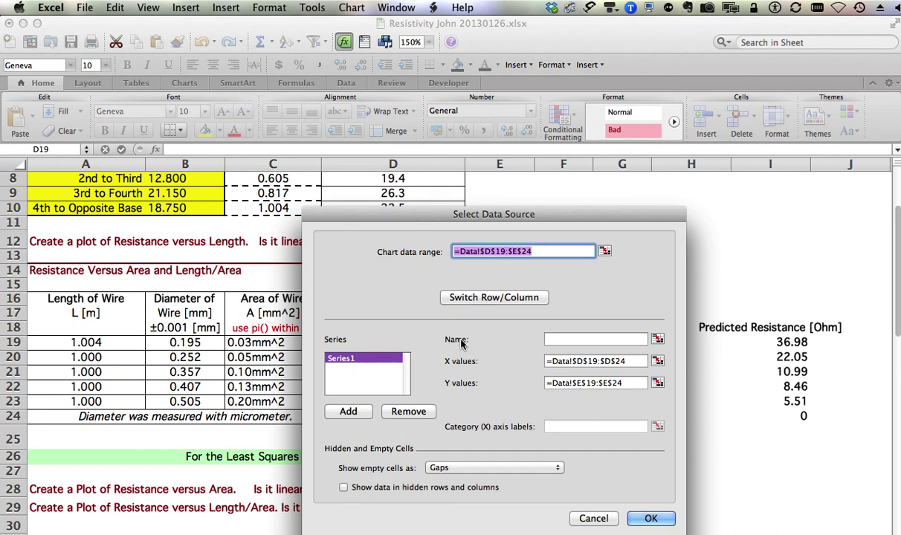
click(560, 340)
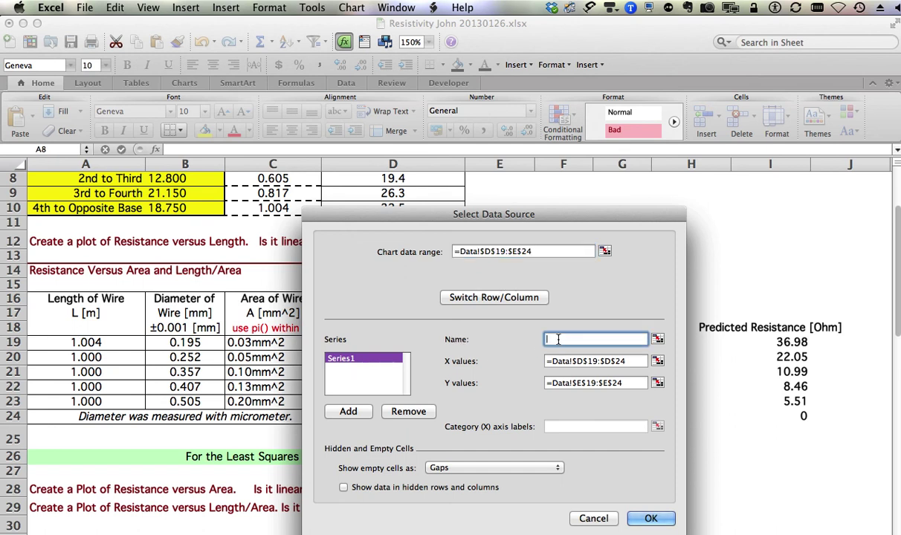
text(Resis)
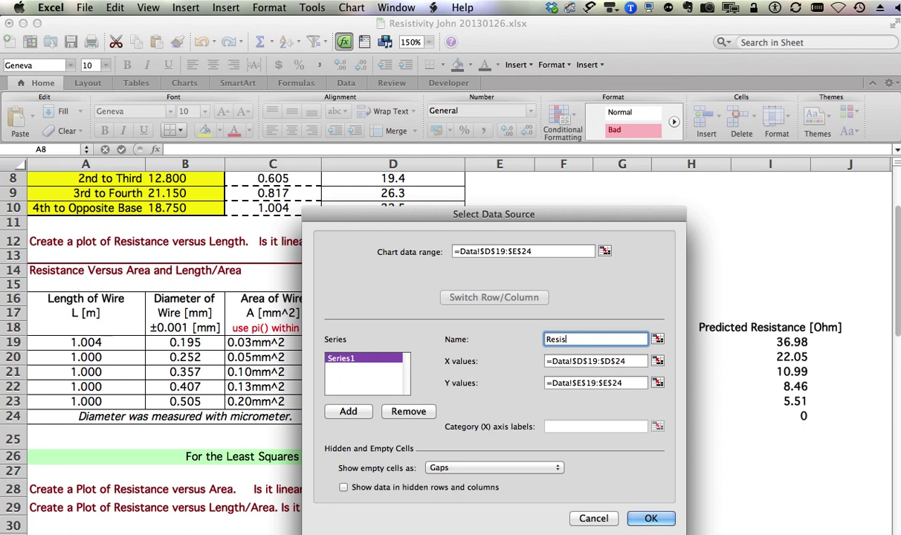
text(tance)
key(Return)
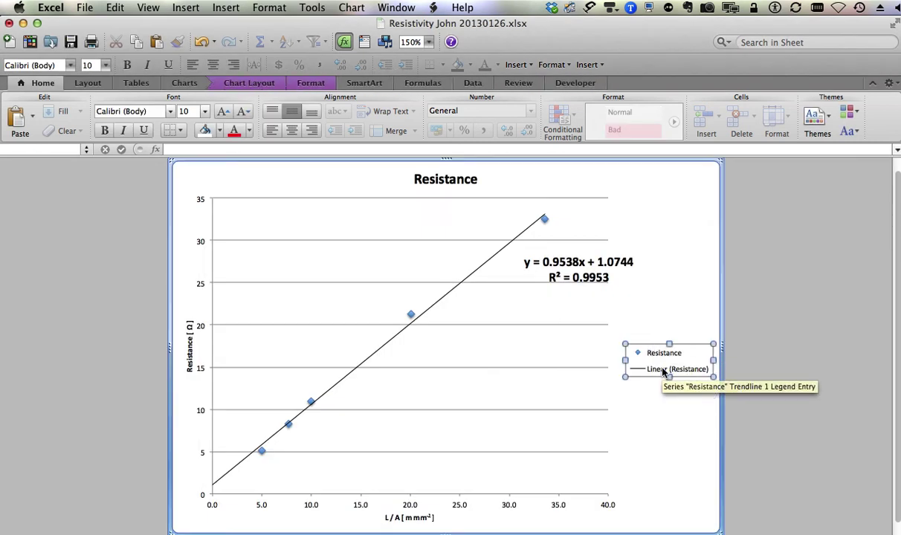
Enlarge the plot area and draw a text box in the chart's upper left for the equation
click(314, 273)
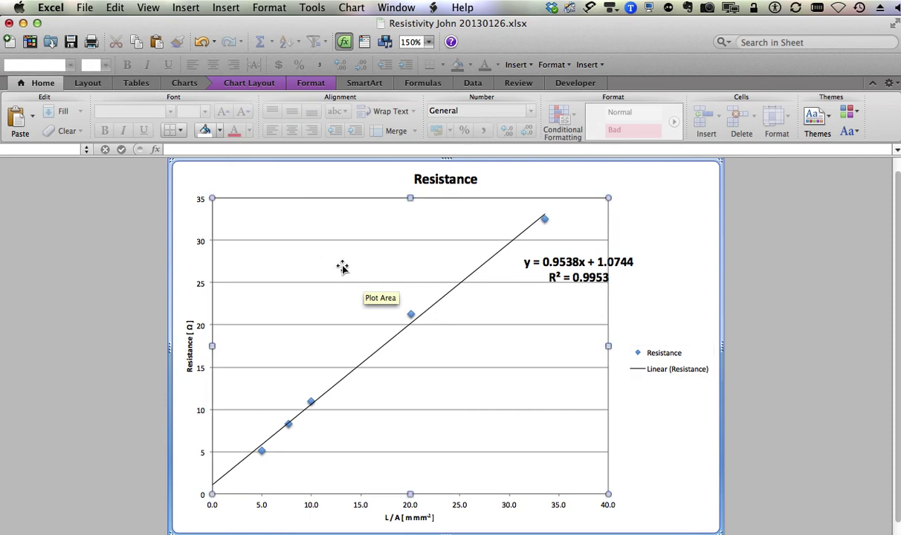
drag(607, 198, 706, 165)
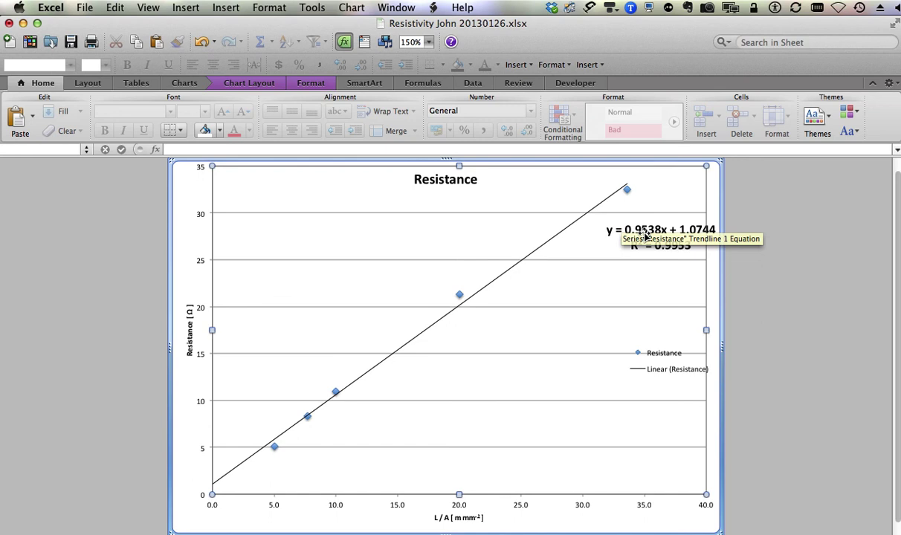
click(520, 65)
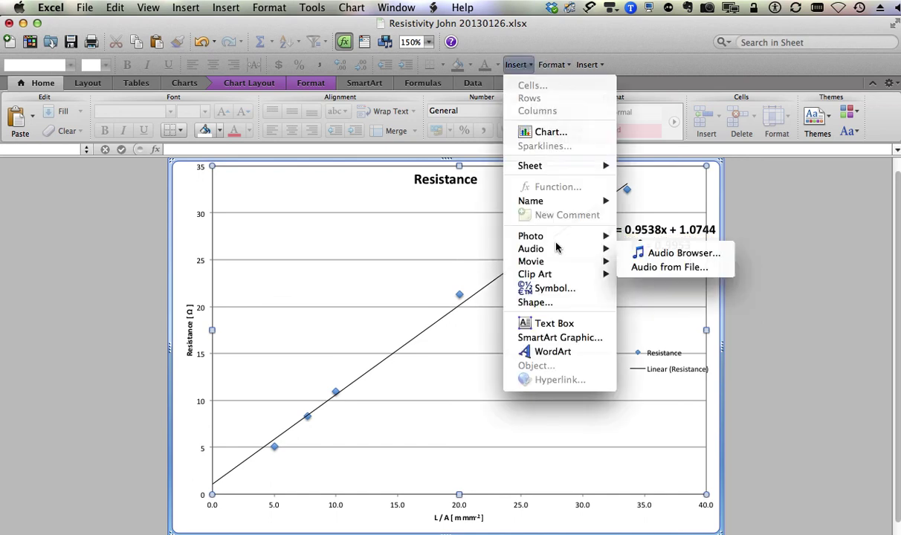
click(546, 328)
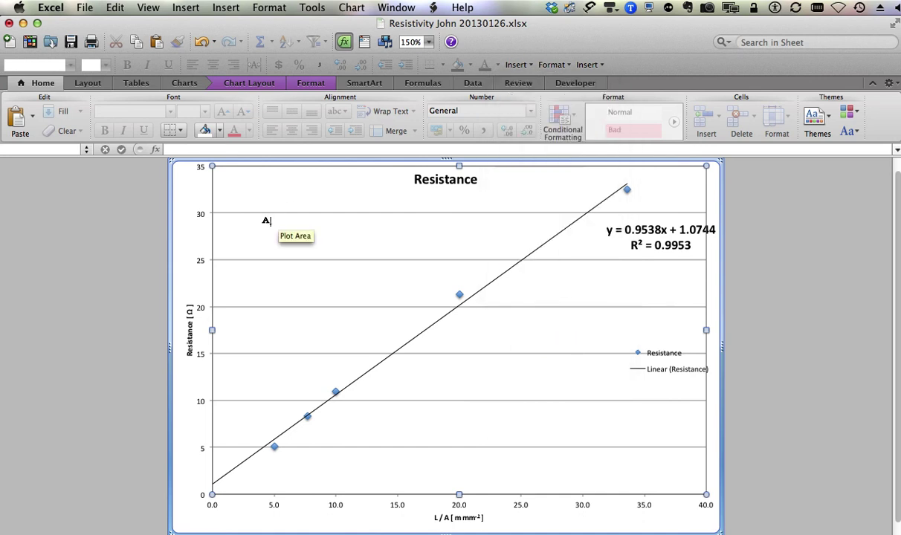
drag(269, 223, 518, 261)
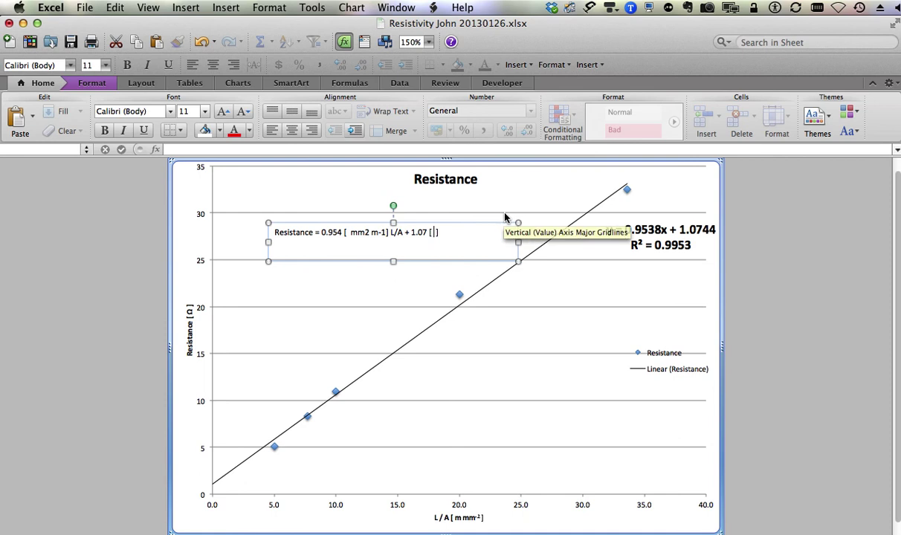
Insert the Ω symbol from the Greek set into both equation brackets, then select the 2 in mm2
click(222, 7)
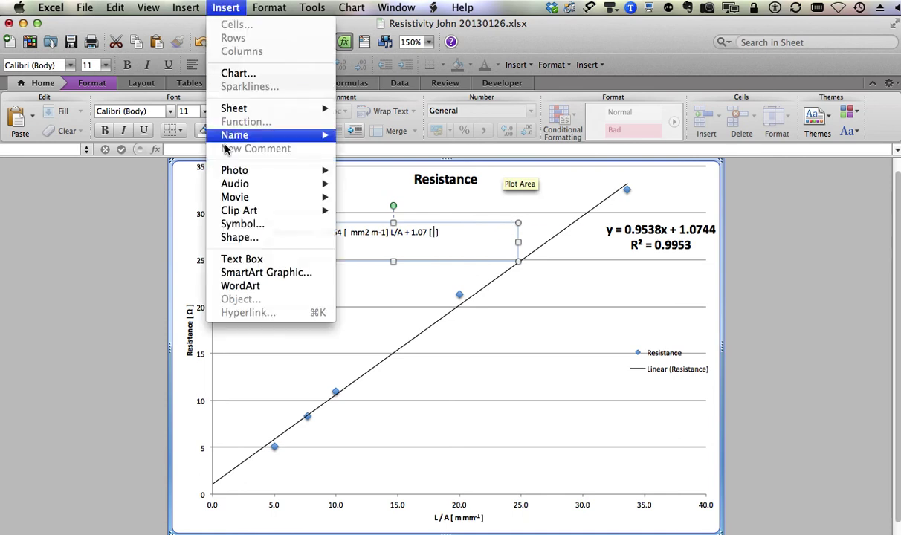
click(230, 228)
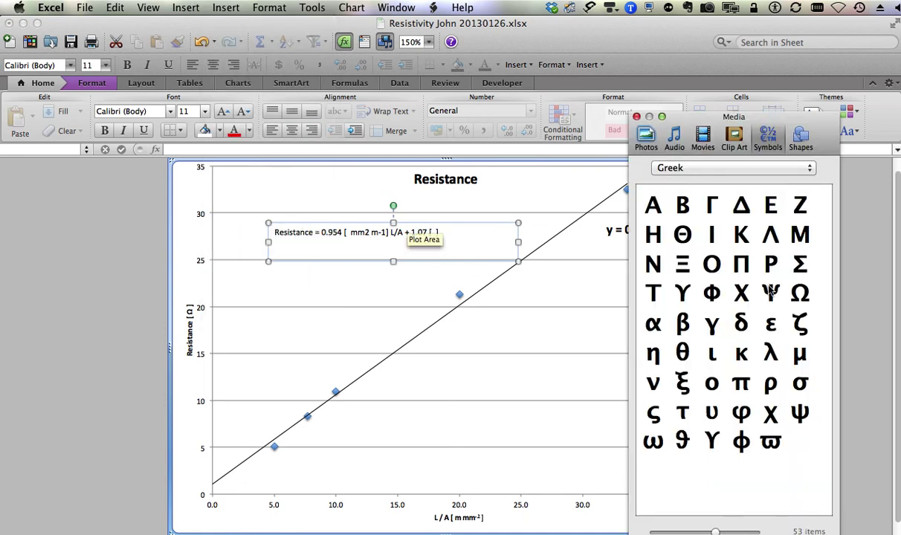
click(799, 294)
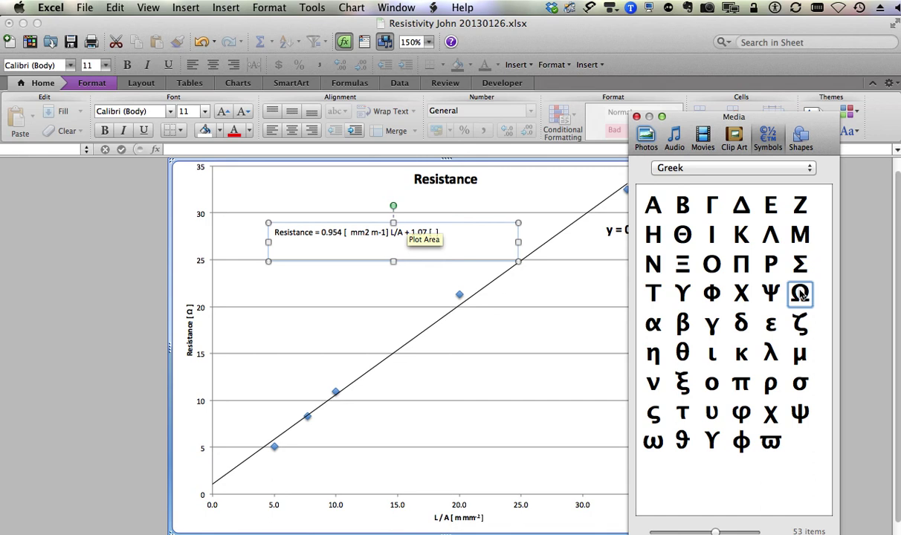
click(346, 234)
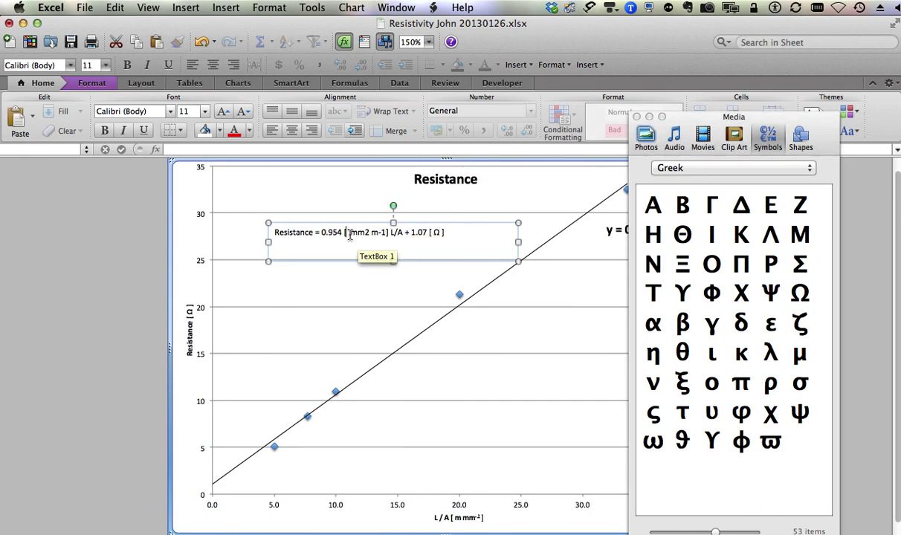
click(800, 294)
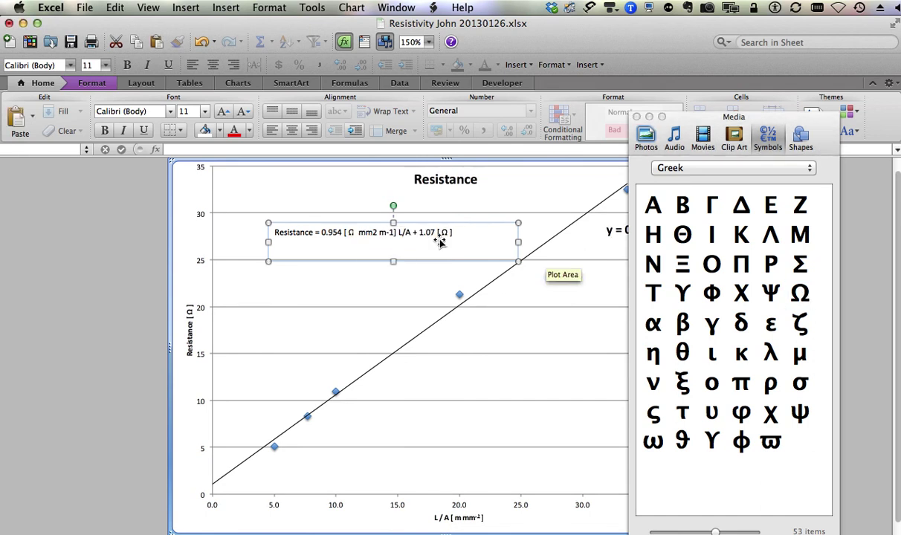
click(374, 233)
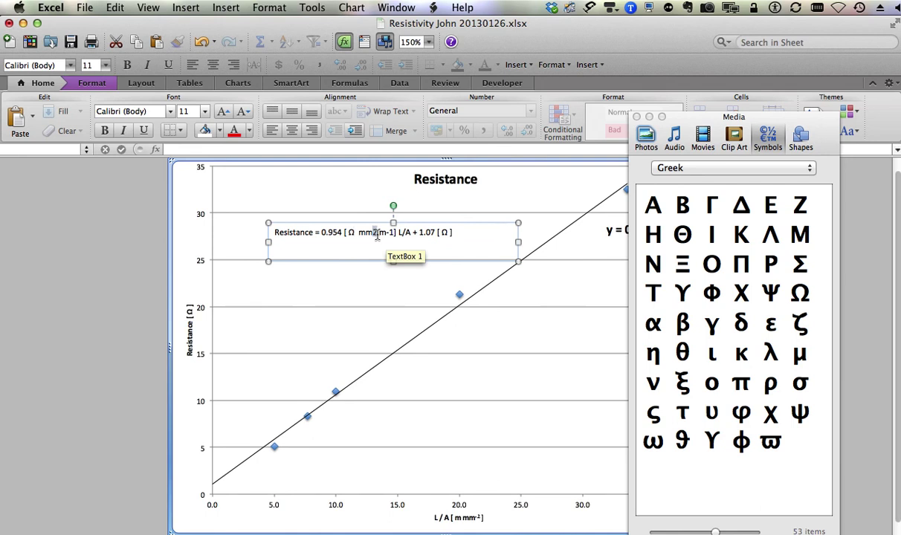
right_click(375, 233)
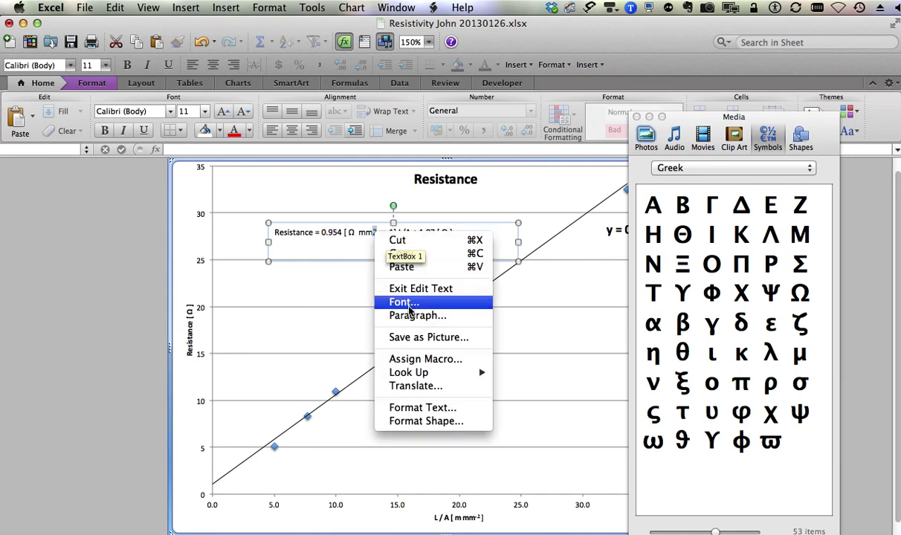
Superscript the 2 in mm2 and the -1 in m-1 via Format Text, then close the symbol palette
click(407, 408)
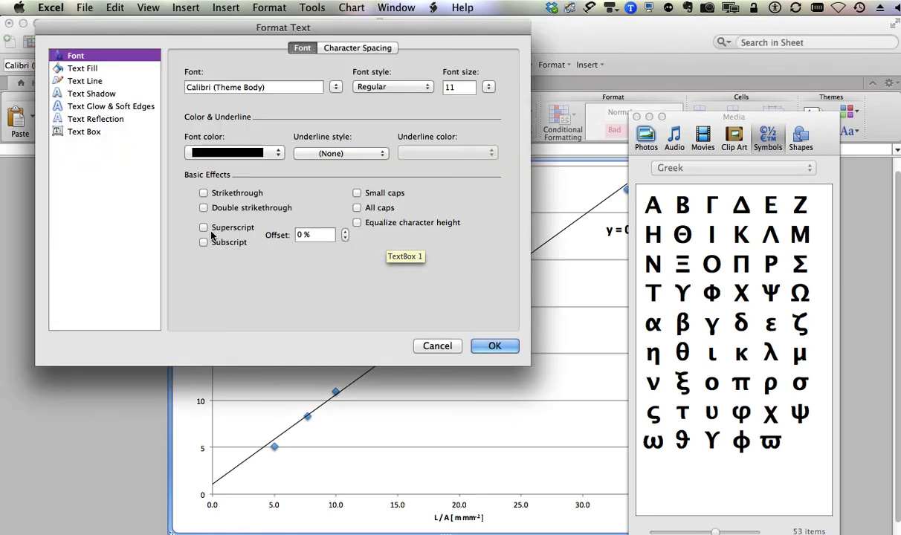
click(204, 227)
click(494, 346)
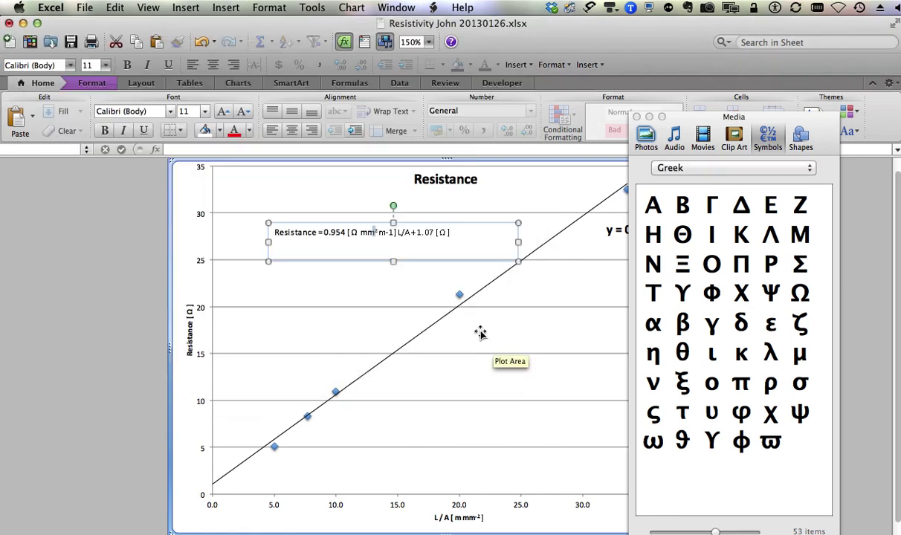
click(386, 235)
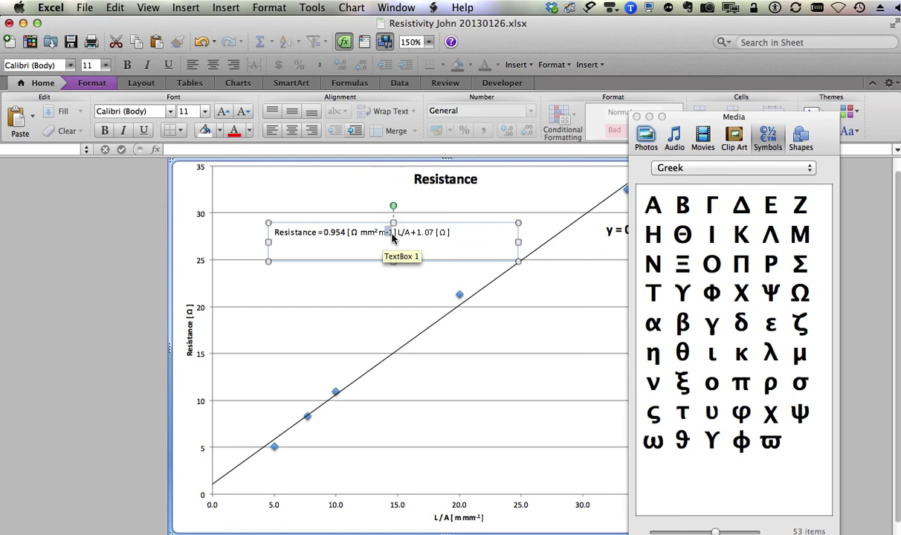
right_click(391, 234)
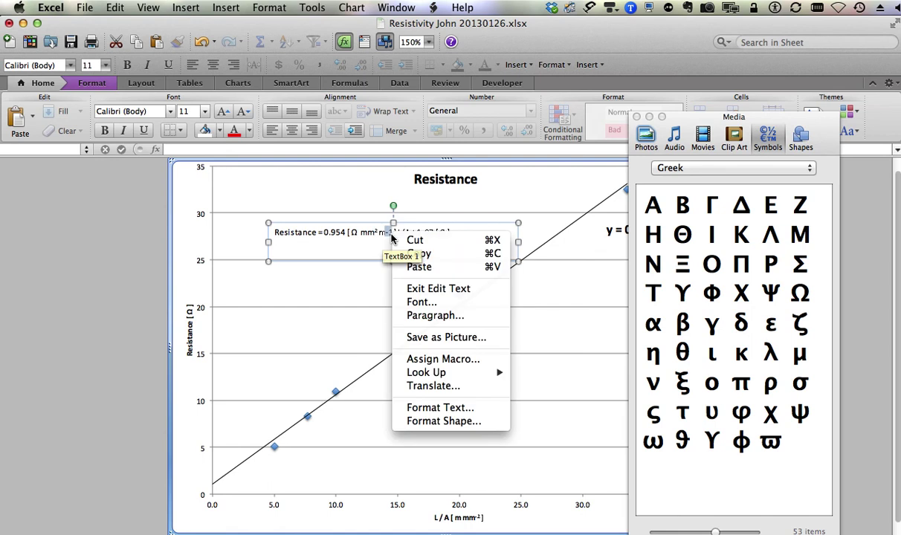
click(436, 408)
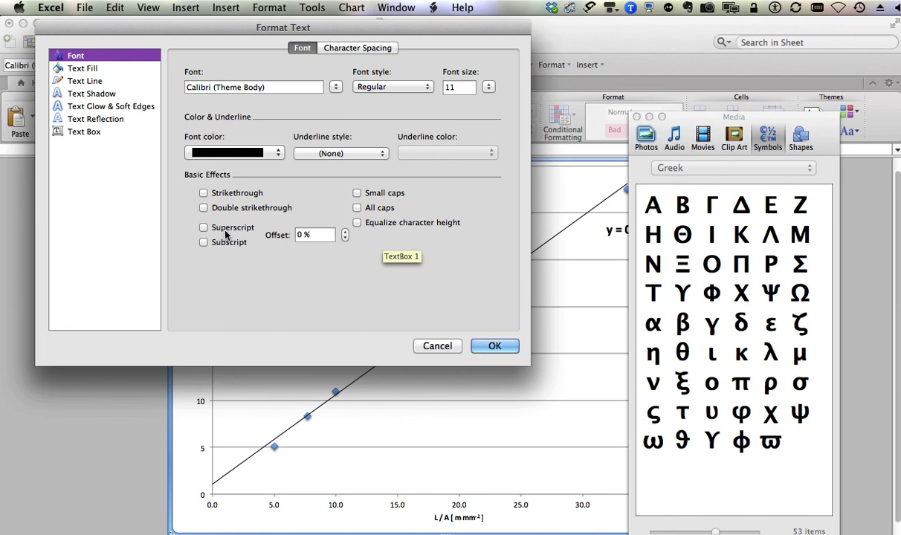
click(227, 232)
click(492, 346)
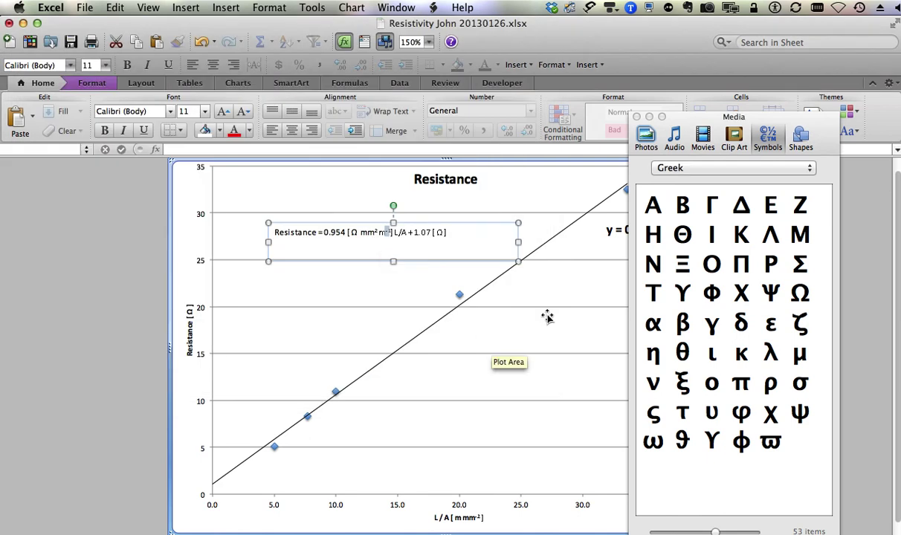
click(637, 117)
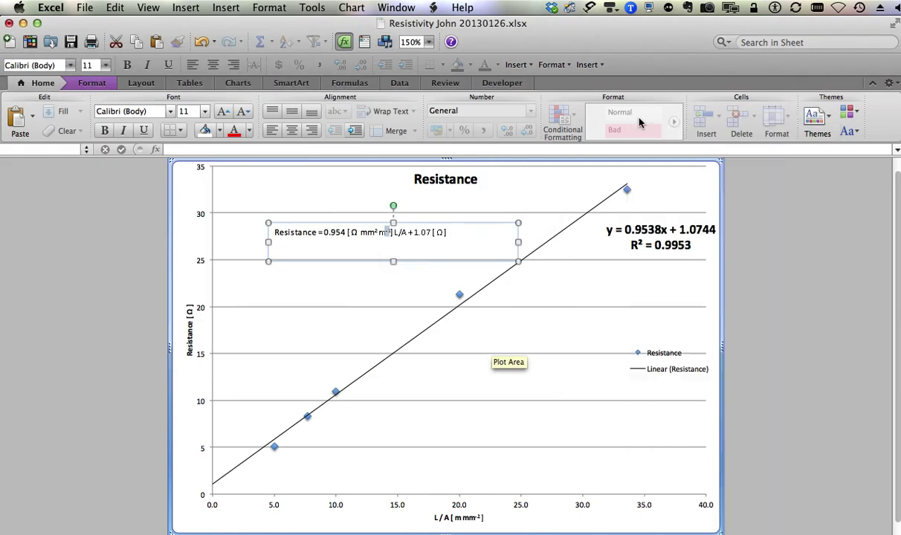
Click the chart's plot area to finish editing the equation text box
click(308, 283)
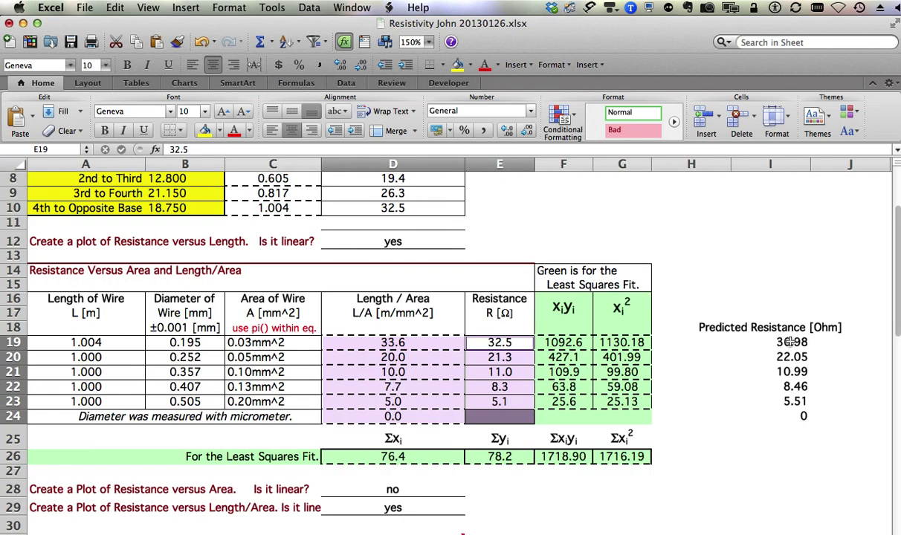
Edit the Predicted Resistance formula's 1.1 factor in I19 and fill it down to I24
click(790, 342)
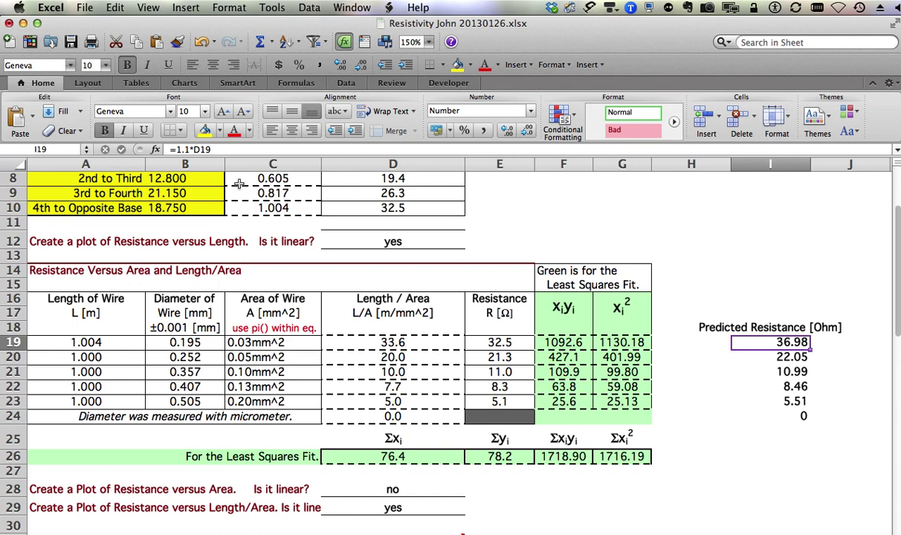
drag(176, 150, 188, 149)
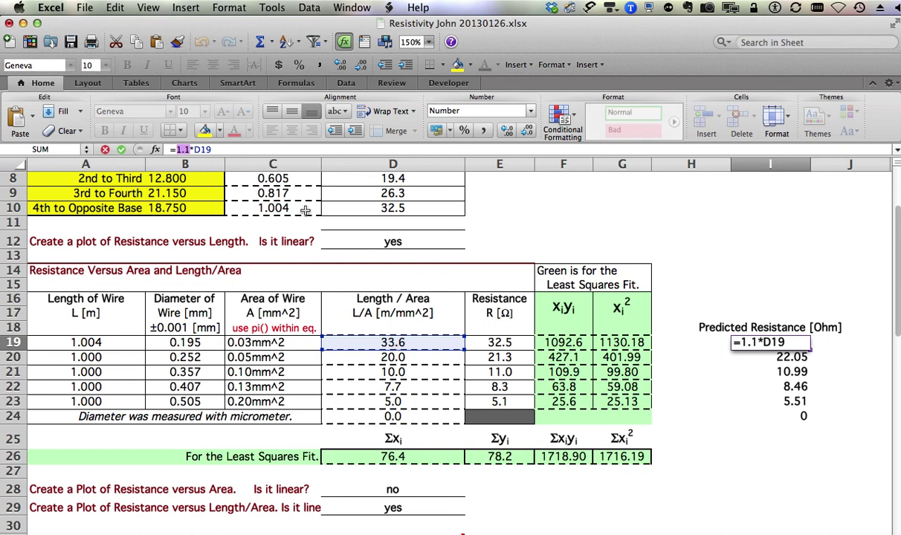
click(216, 151)
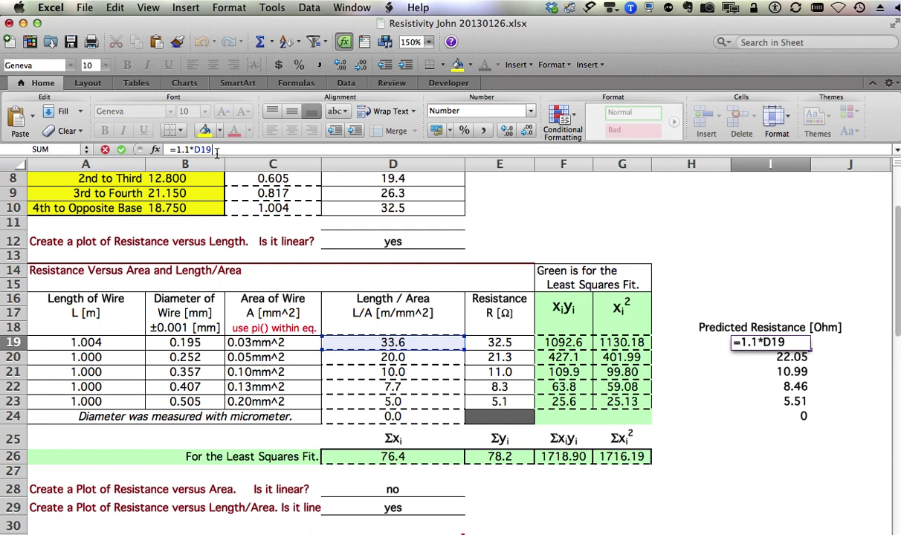
key(Return)
click(773, 340)
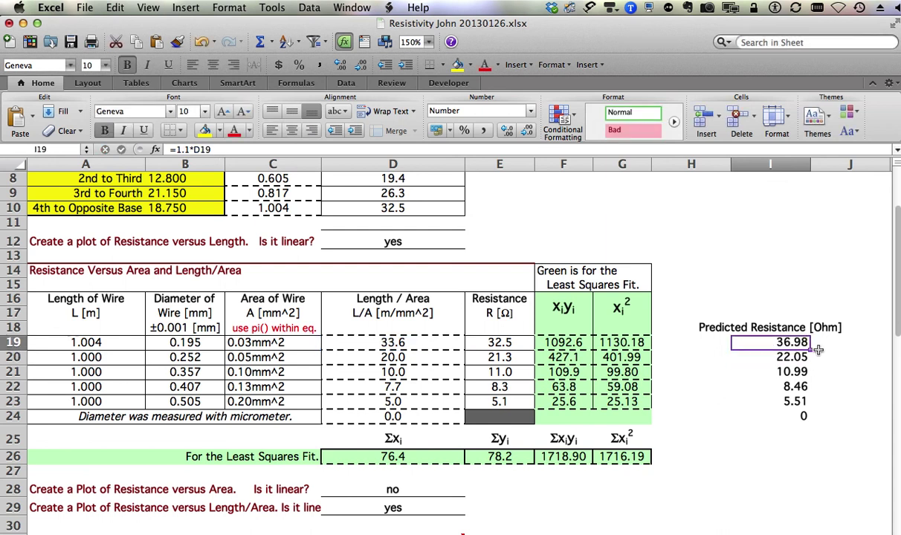
drag(811, 354, 809, 418)
Check cells I24, D24 (0.0) and E24, then select the Resistance chart below the table
click(787, 416)
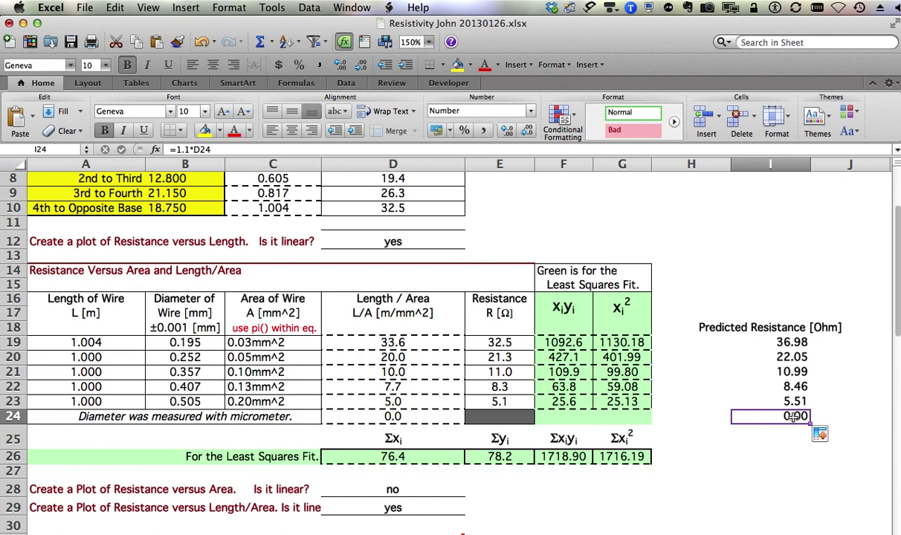
click(397, 416)
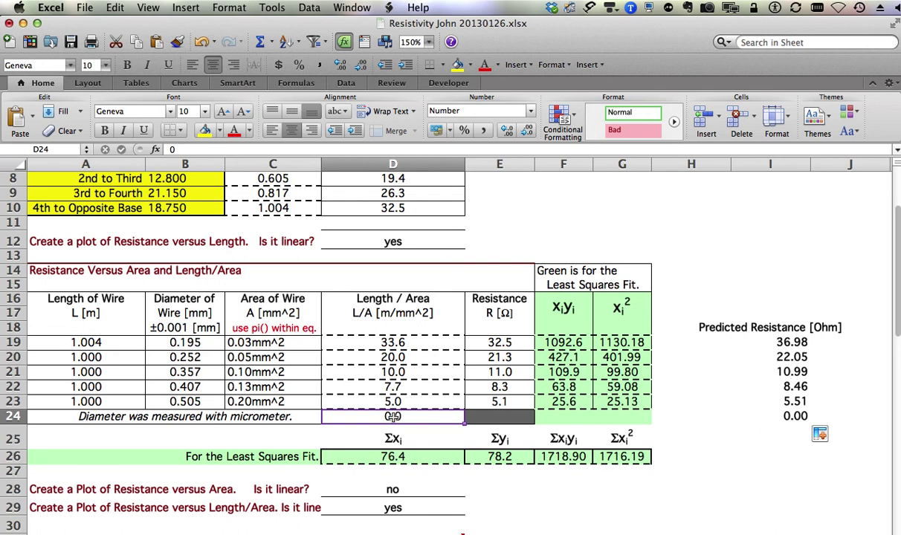
click(487, 415)
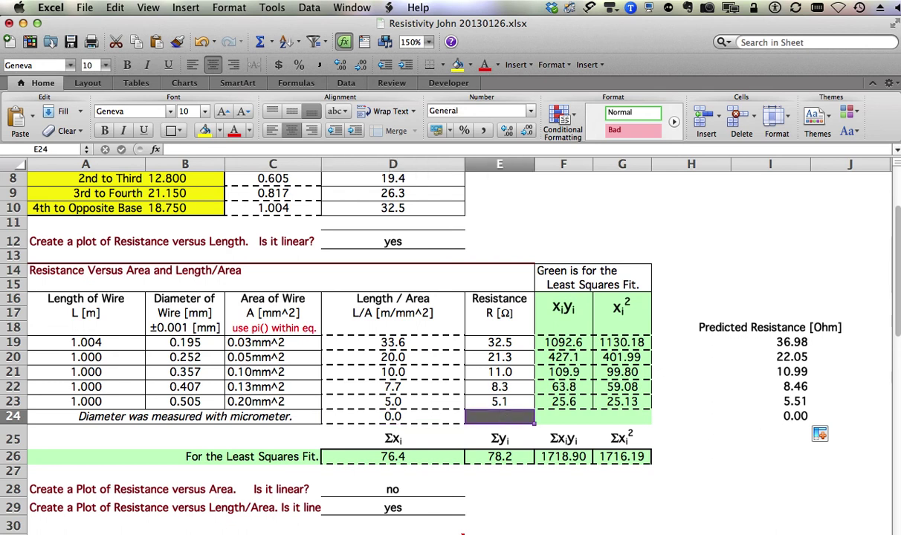
scroll(463, 446, down, 10)
click(245, 483)
scroll(241, 483, down, 10)
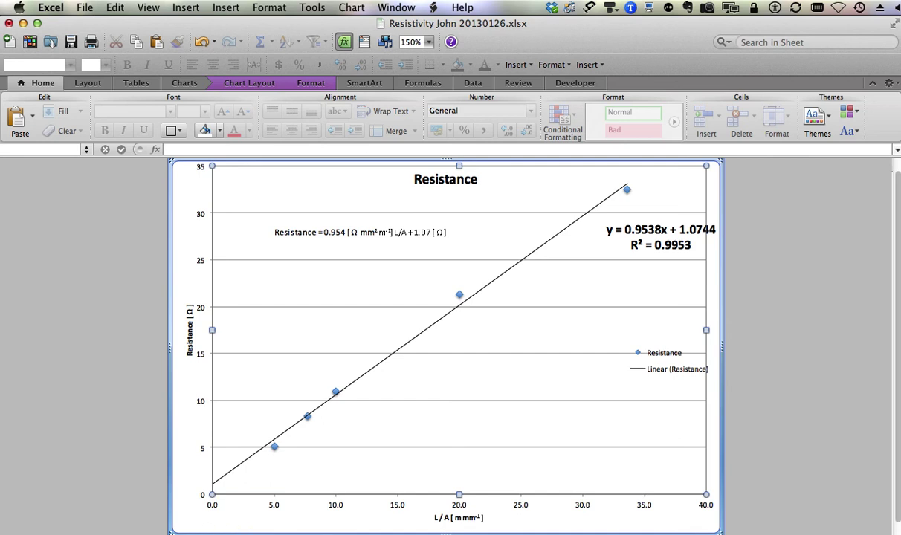
Copy the Predicted Resistance header and values, I18:I24, on the data worksheet
key(ctrl+Page_Down)
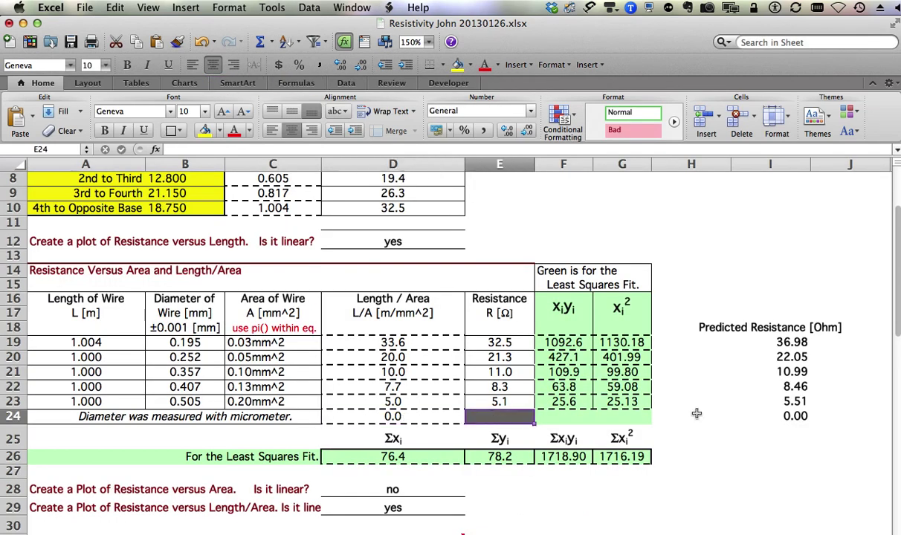
drag(750, 341, 789, 416)
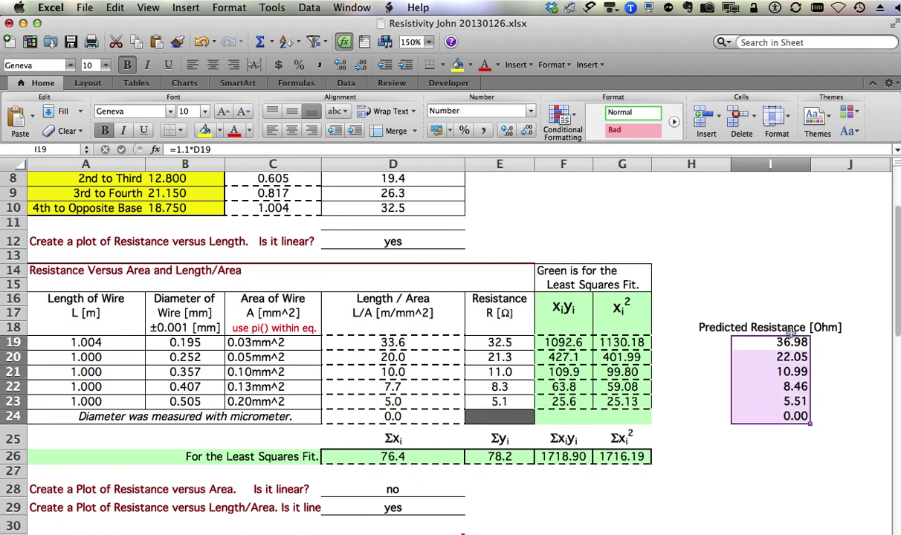
drag(780, 327, 788, 416)
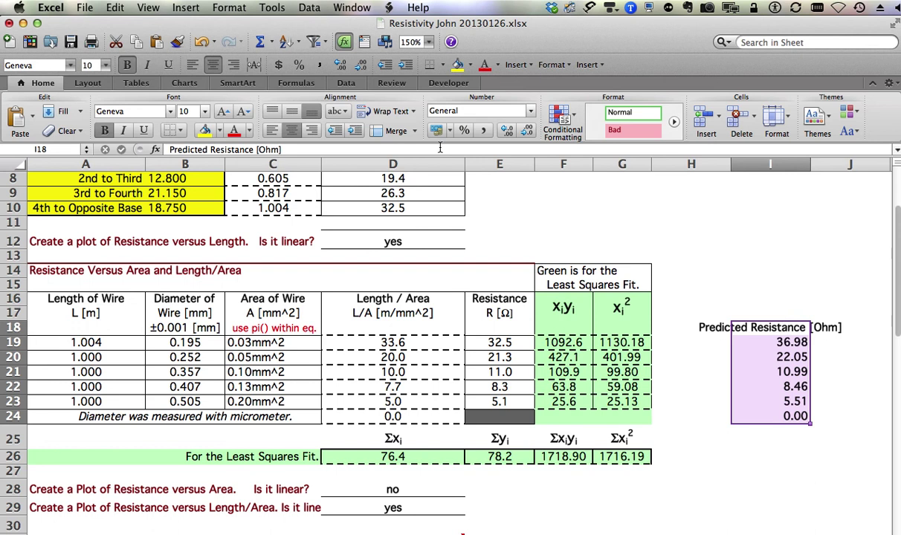
click(115, 8)
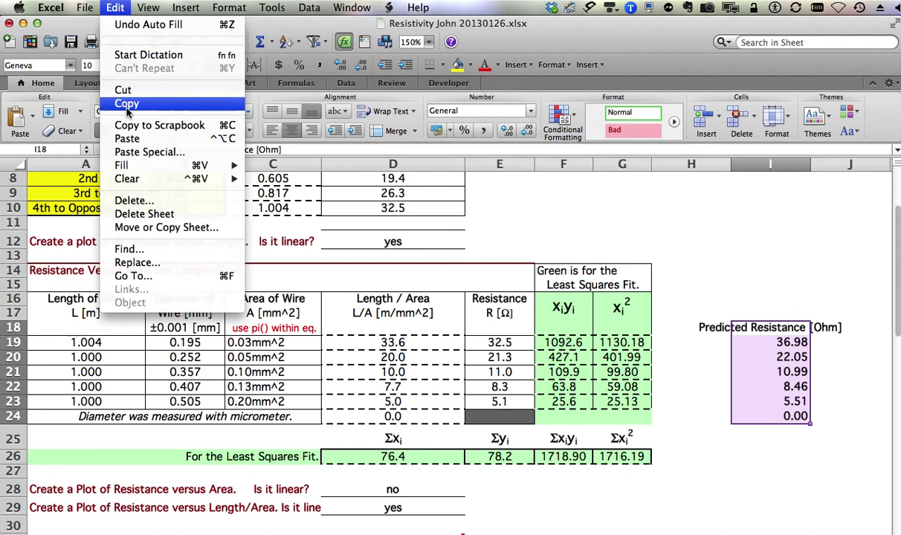
click(122, 104)
click(114, 8)
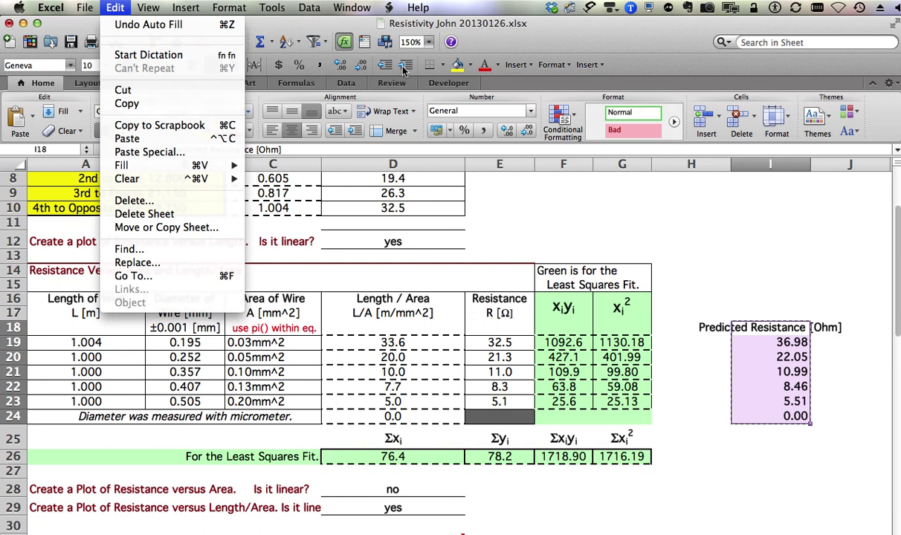
click(742, 295)
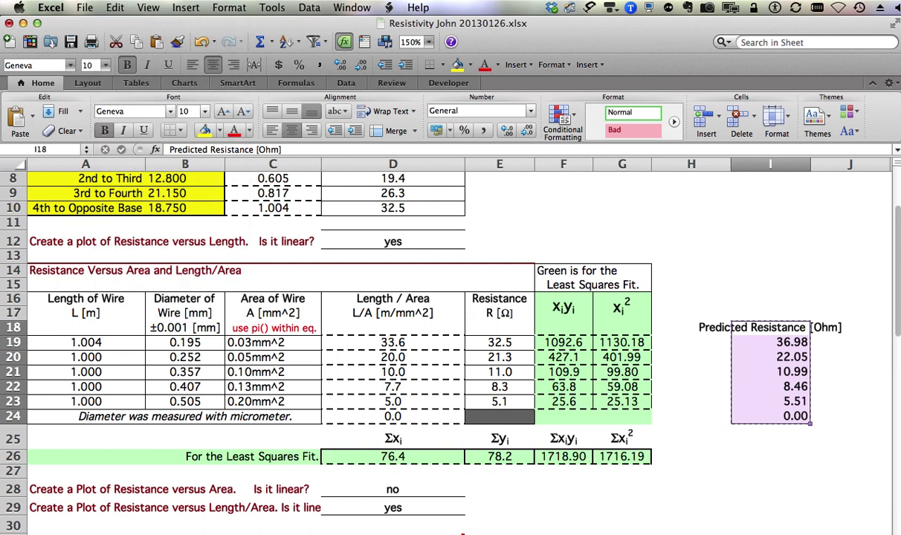
Paste Special the copied column into the Resistance chart sheet as a new series
key(ctrl+Page_Down)
click(113, 7)
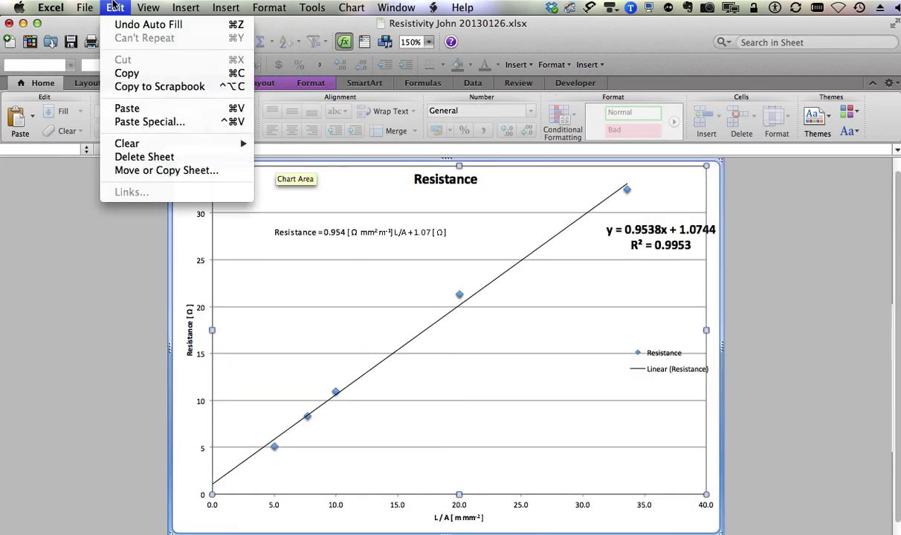
click(120, 121)
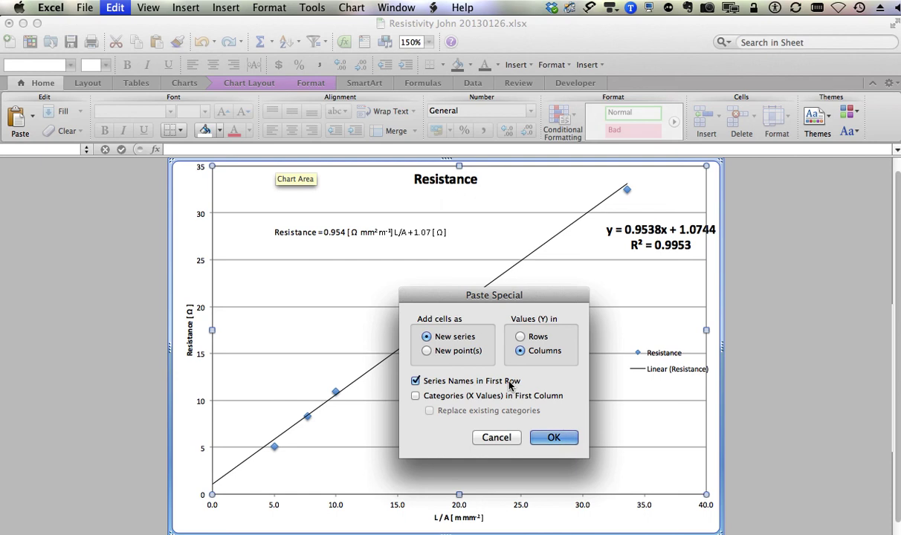
click(558, 438)
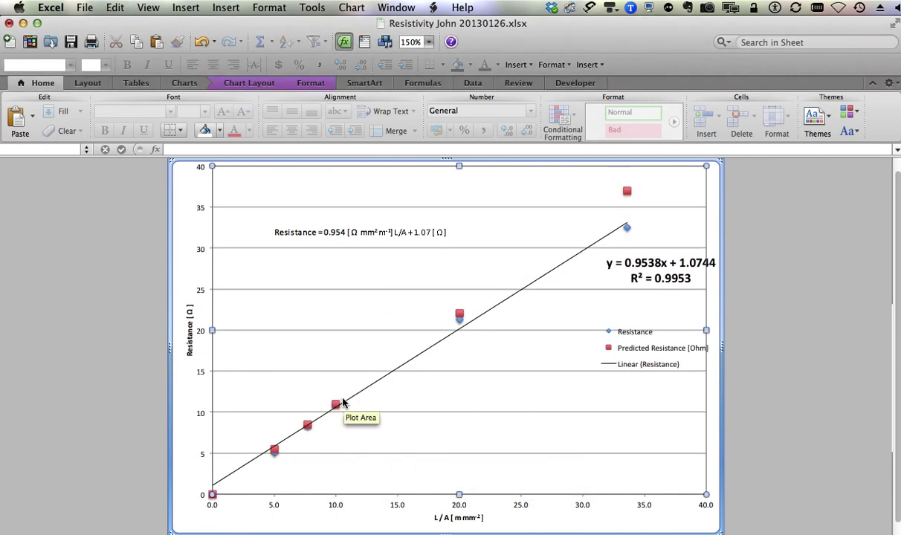
Set the Predicted Resistance series marker style to No Marker in Format Data Series
right_click(626, 192)
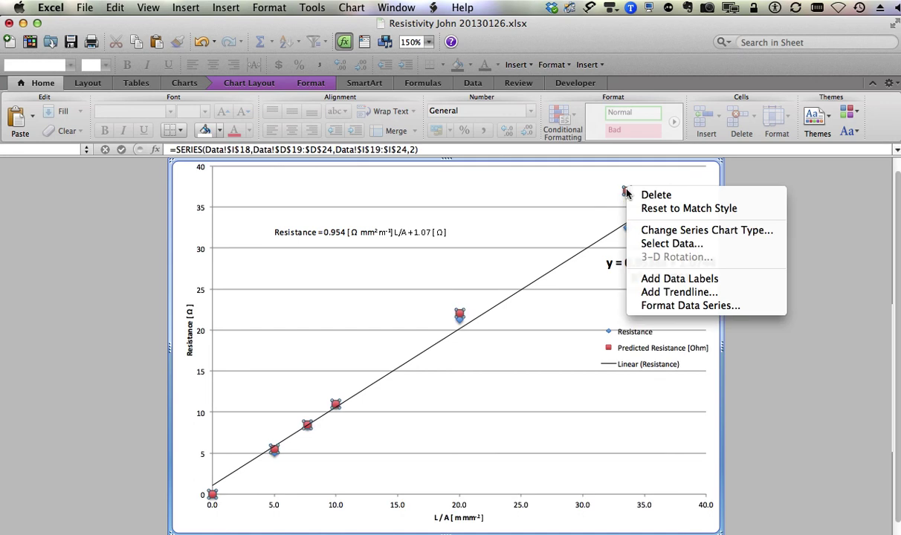
click(658, 305)
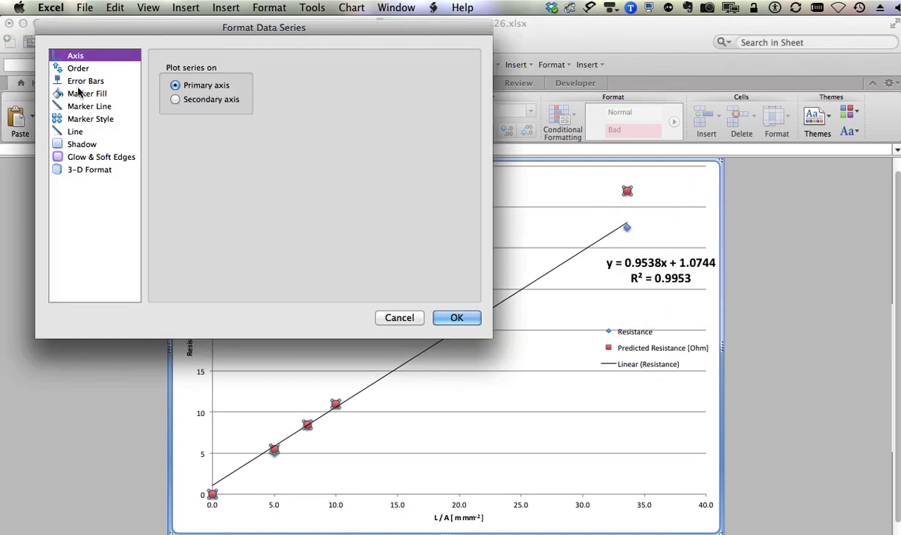
click(78, 106)
click(77, 120)
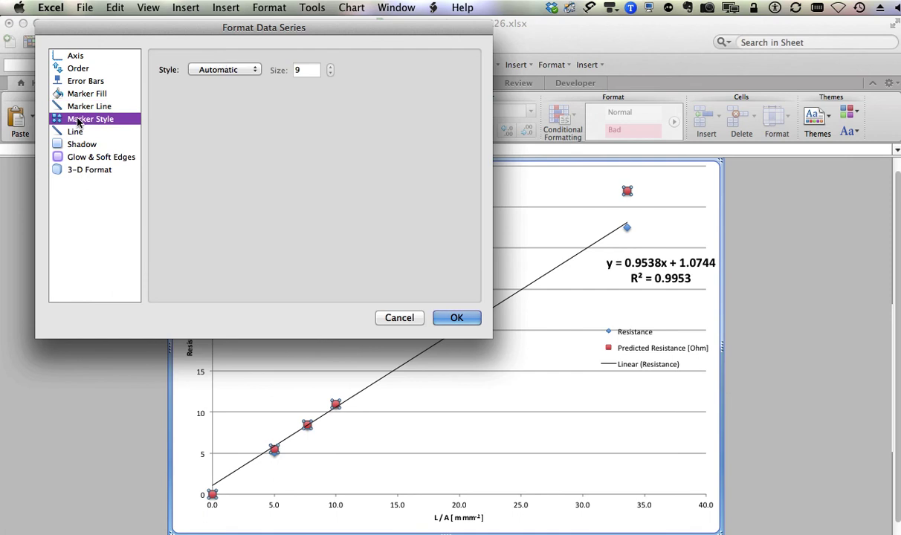
click(222, 68)
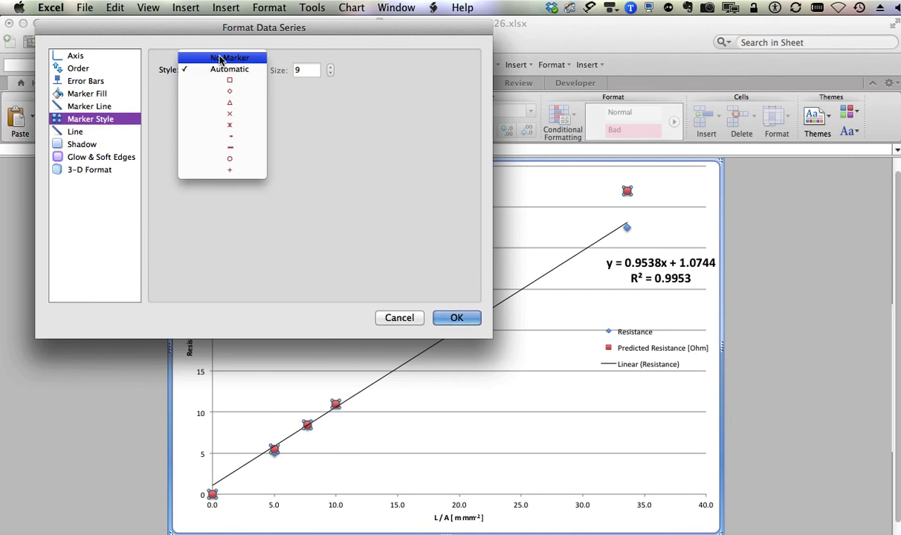
click(219, 58)
Make the predicted series line black with a round-dot dash style
click(74, 133)
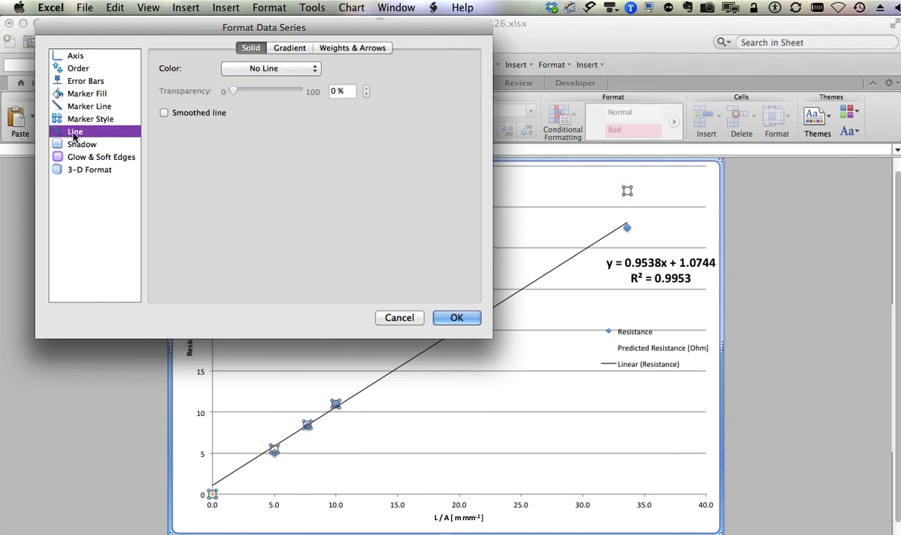
click(261, 68)
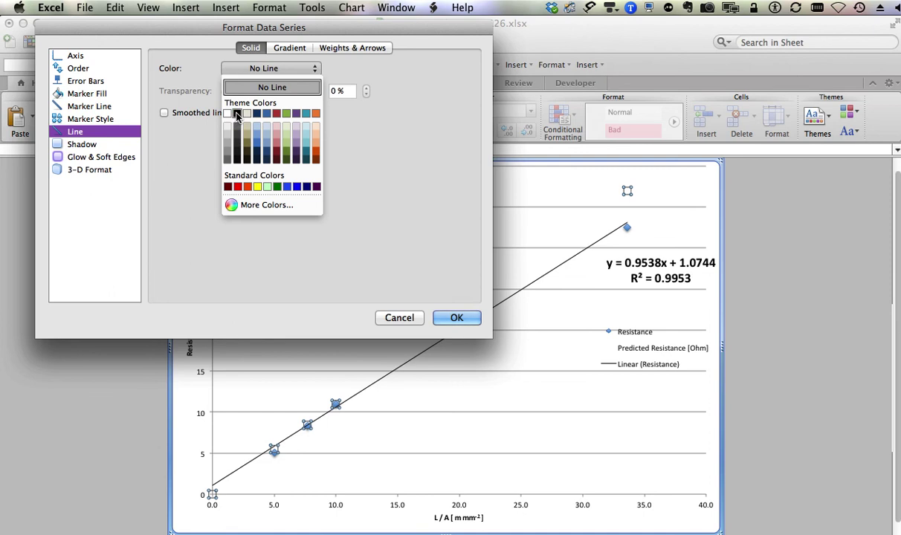
click(236, 114)
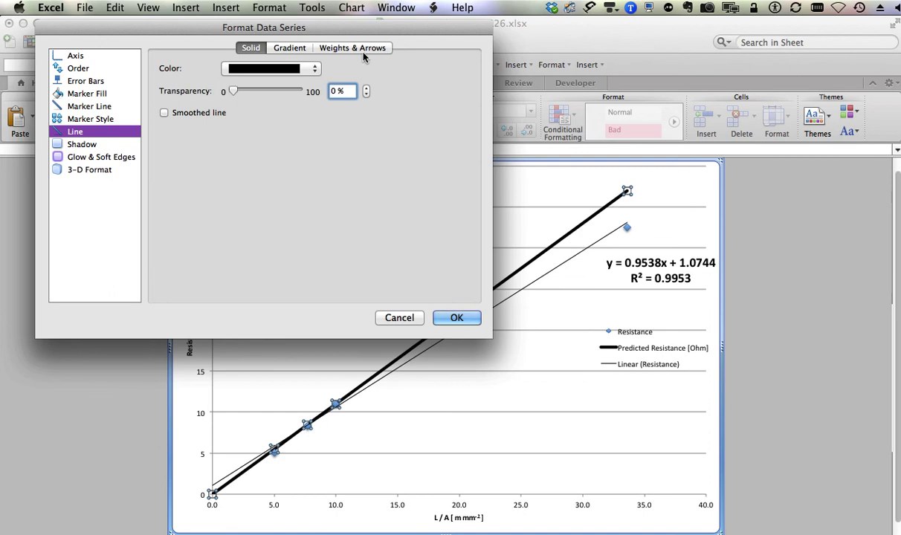
click(344, 49)
click(255, 110)
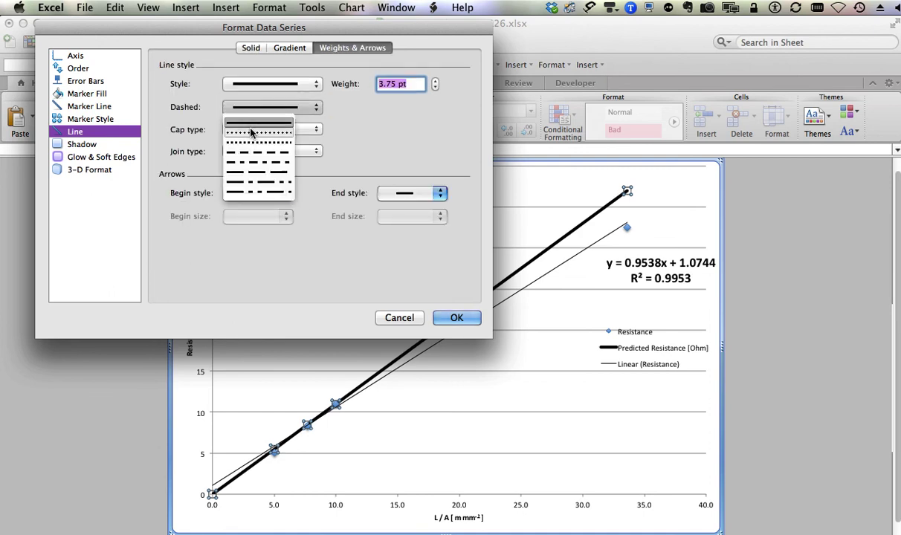
click(253, 134)
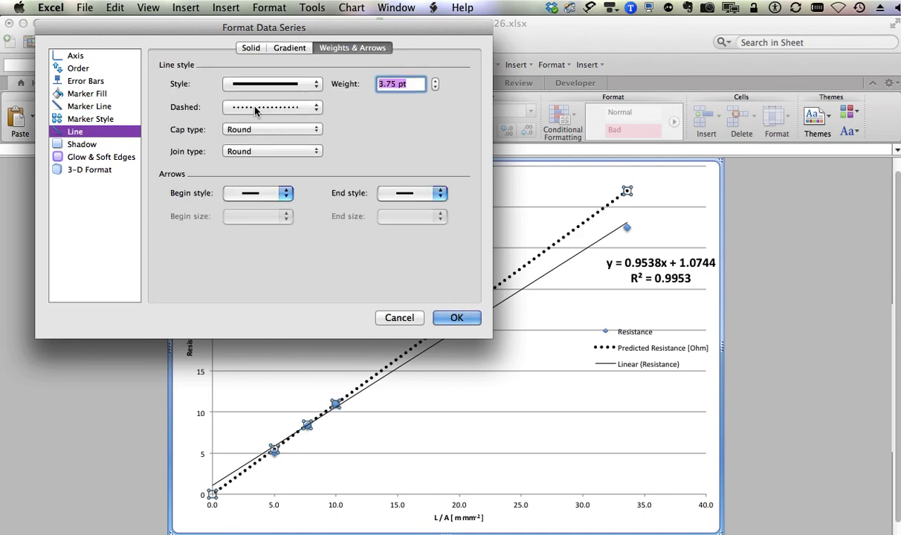
click(454, 318)
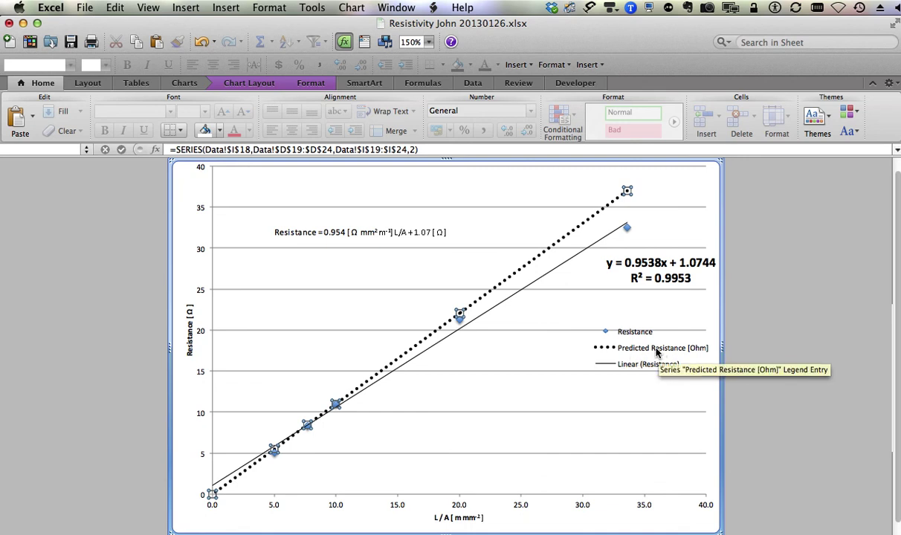
Set the equation text to 18 pt, widen the box to one line, and move it to the plot's lower right
click(366, 235)
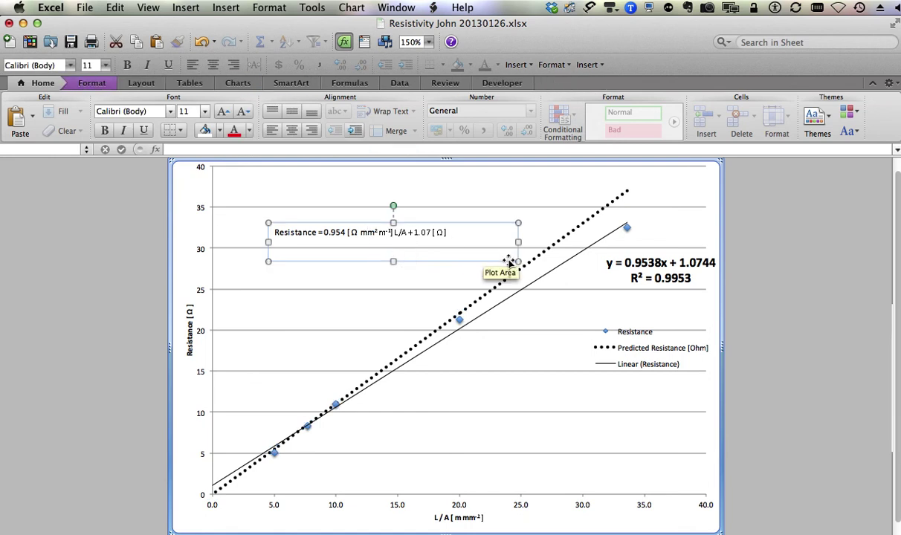
click(106, 66)
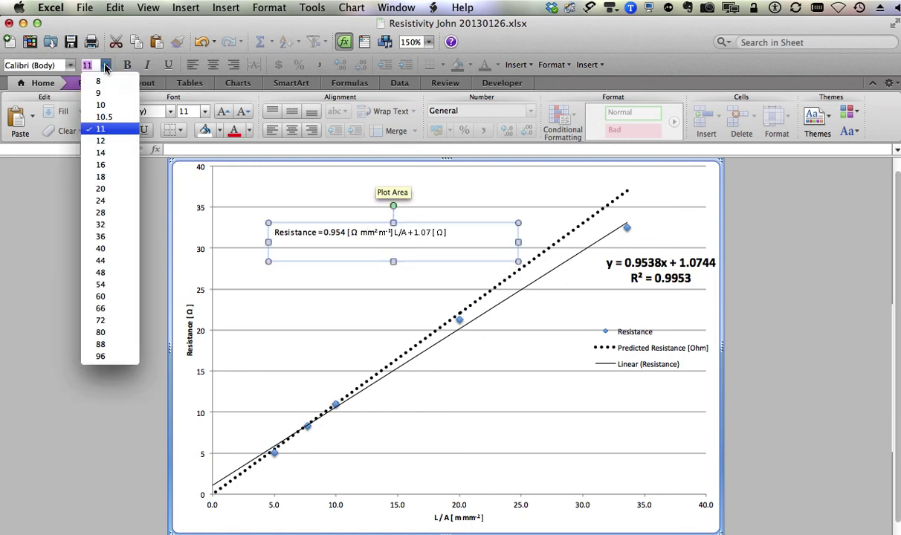
click(104, 177)
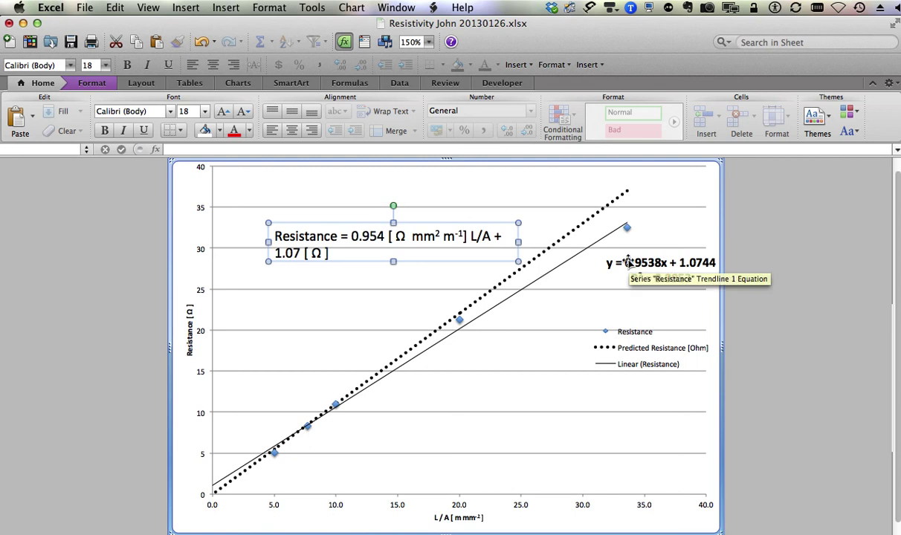
drag(518, 241, 674, 236)
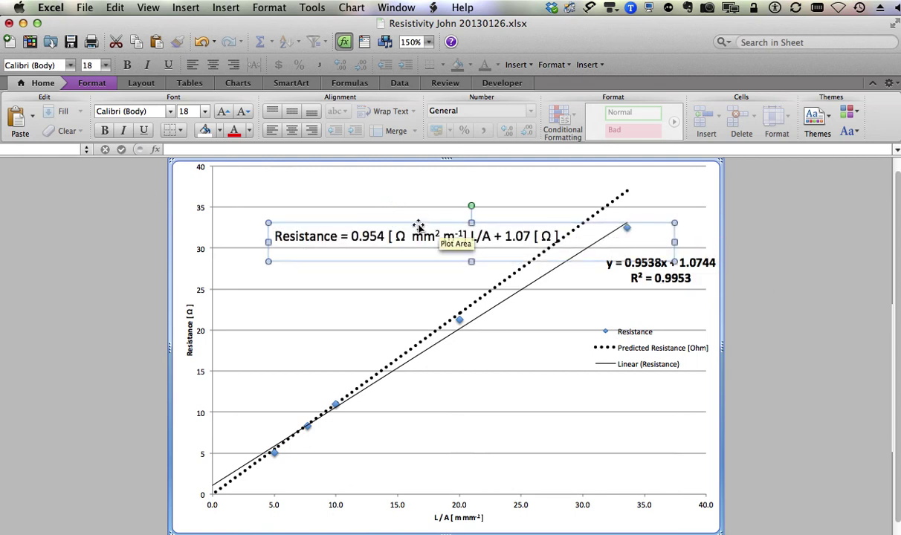
drag(417, 223, 457, 421)
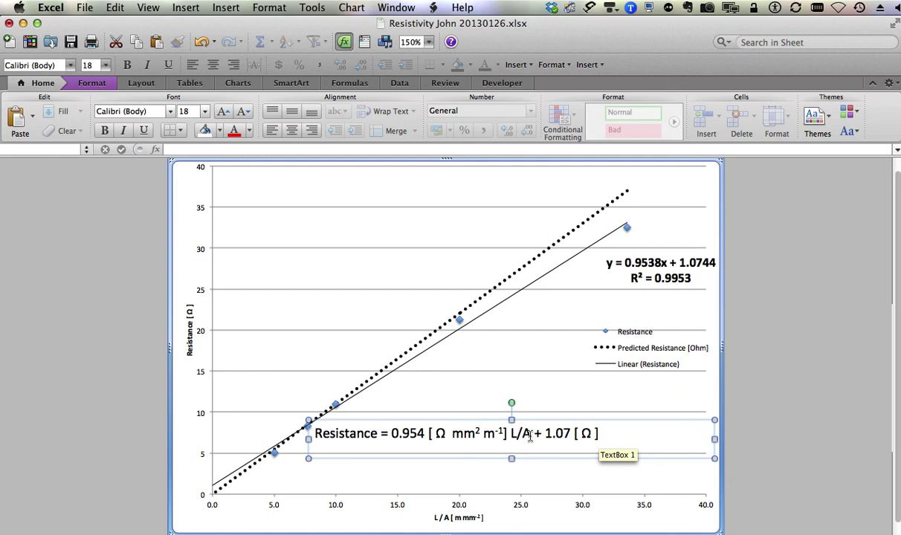
Duplicate the equation as a second line and replace its 0.954 with 'expected = 1.100'
drag(530, 437, 329, 432)
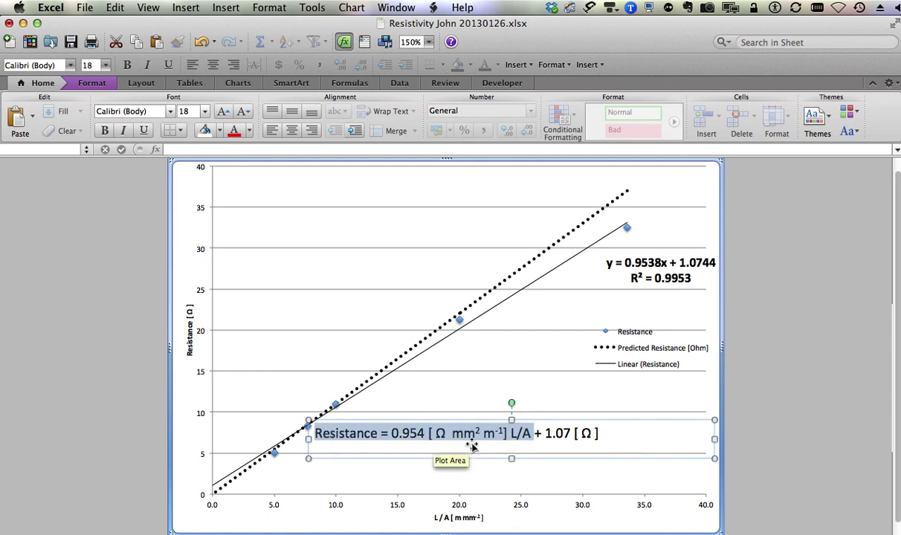
click(595, 429)
click(596, 433)
key(super+v)
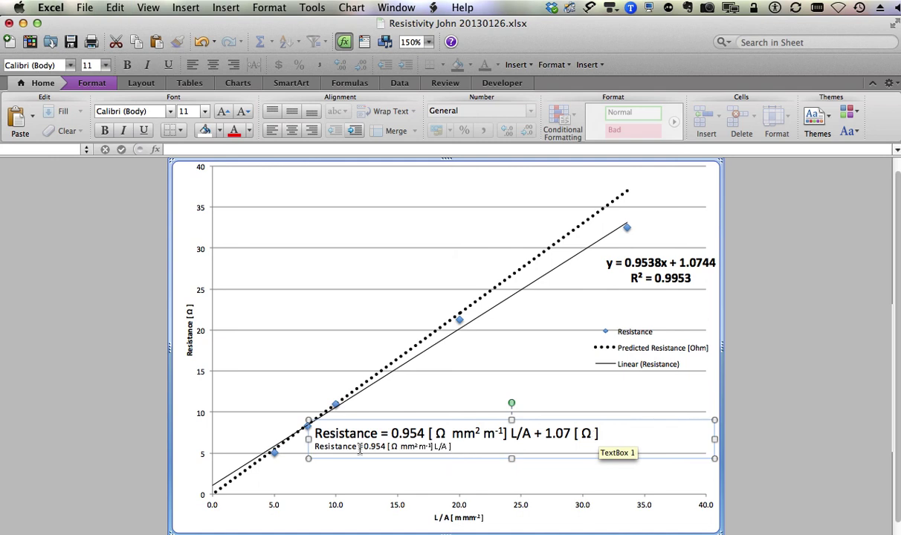
drag(364, 449, 379, 449)
key(BackSpace)
key(BackSpace)
text(expecte)
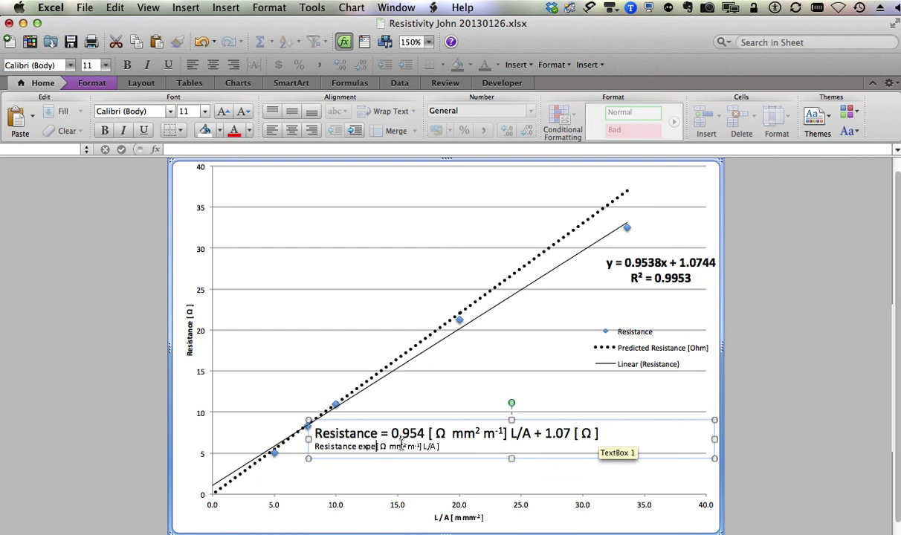
text(d =)
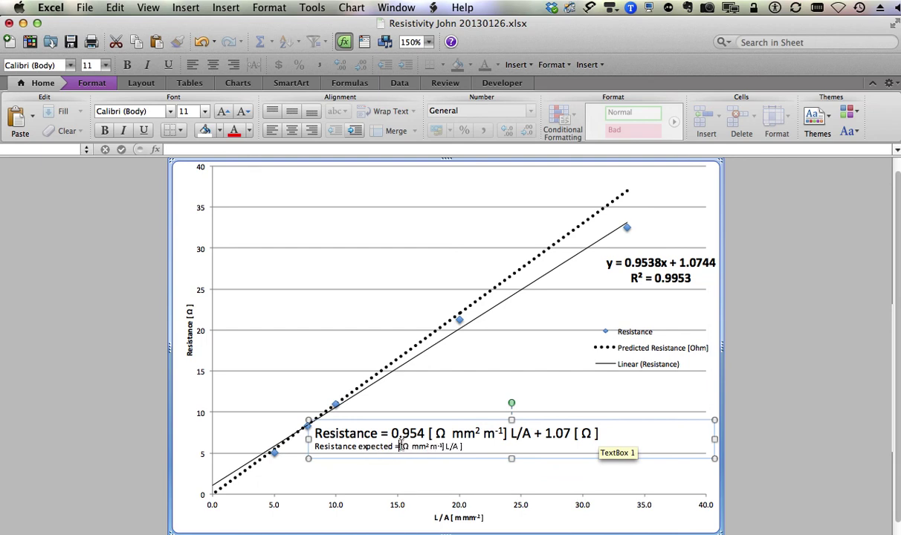
text( 1.1)
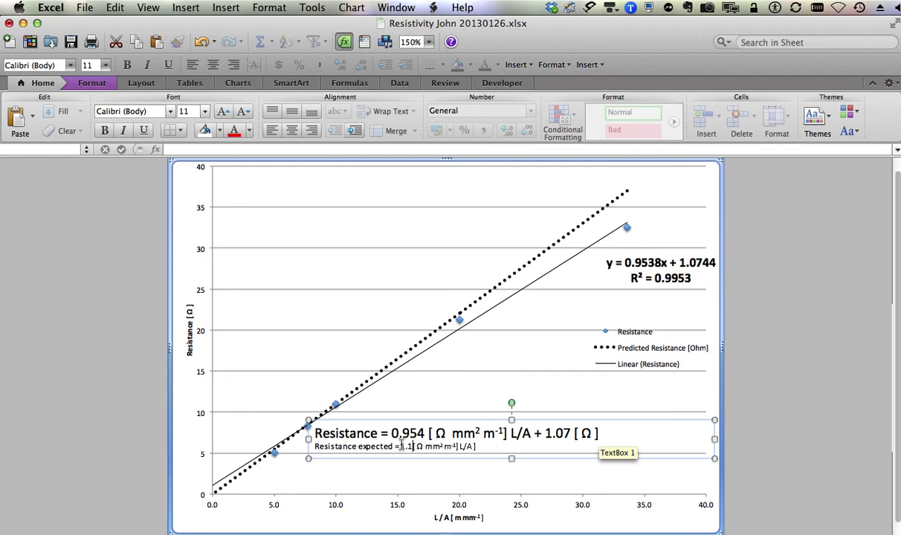
text(00)
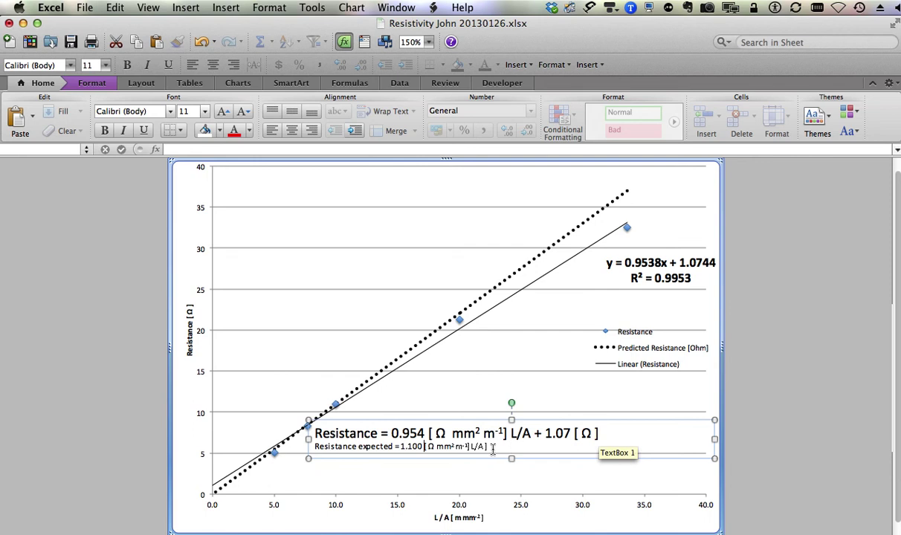
Clear superscript on the whole second line, set it to 18 pt, and make the text box taller
triple_click(349, 445)
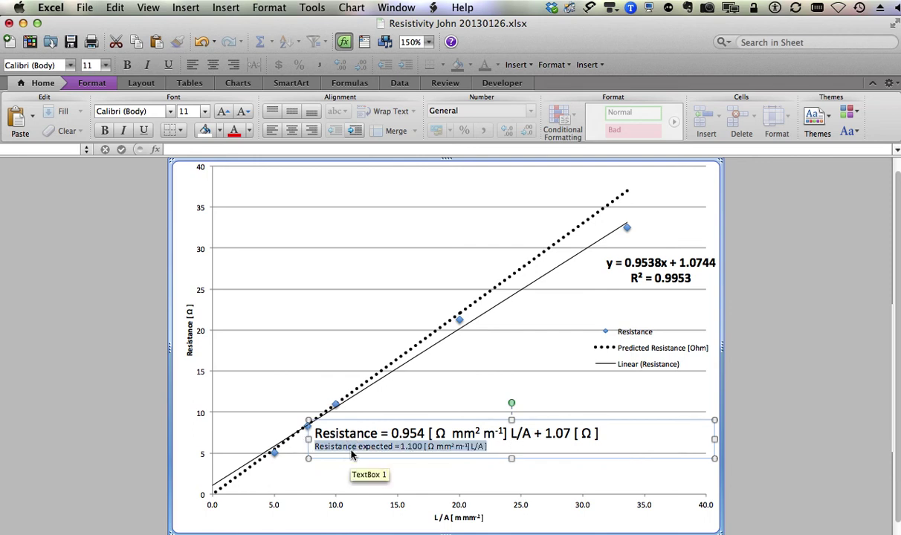
right_click(361, 449)
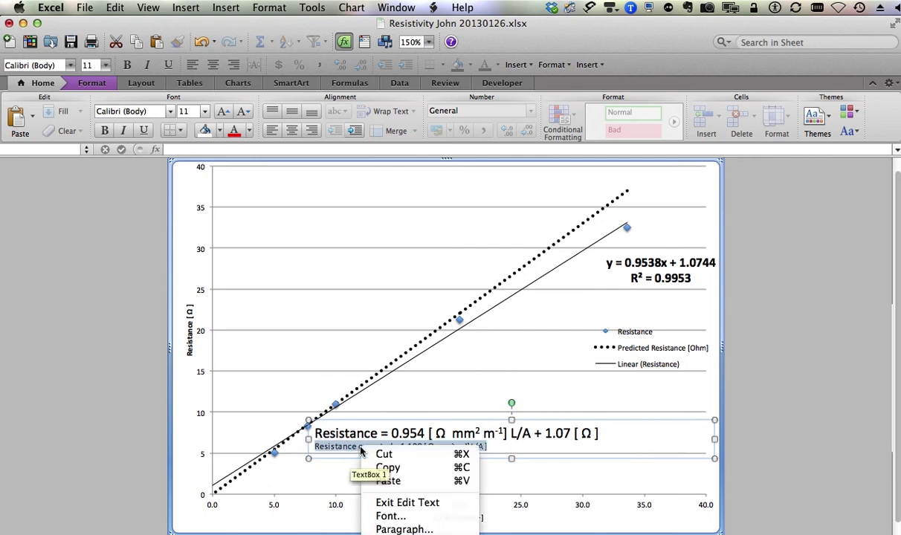
click(387, 516)
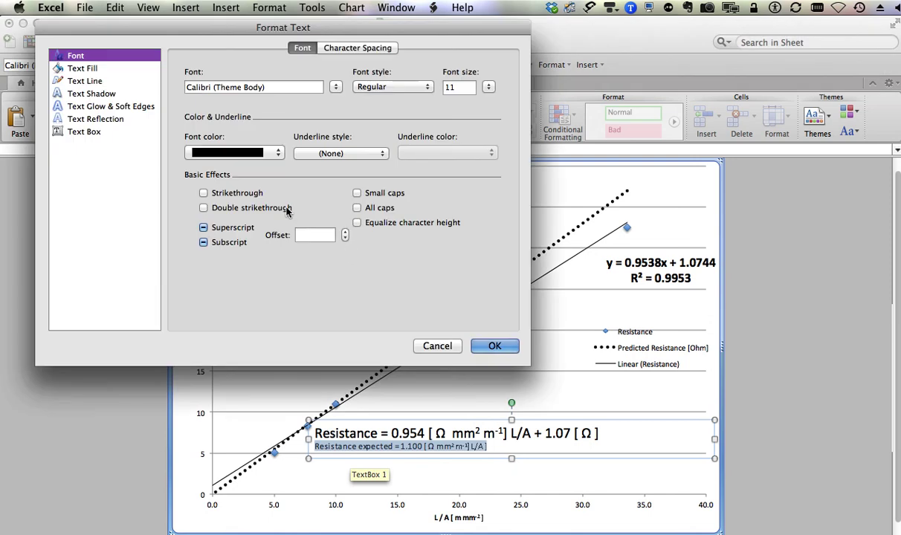
click(202, 227)
click(203, 227)
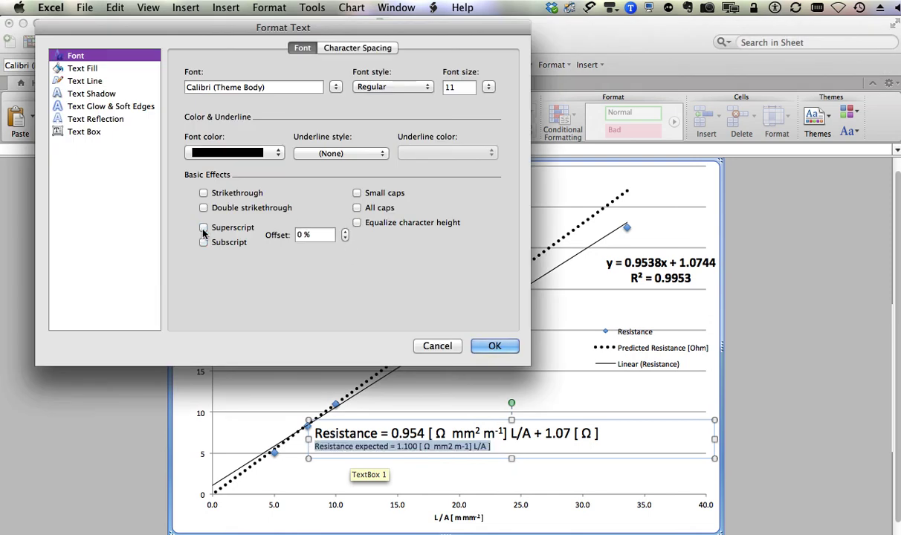
click(490, 346)
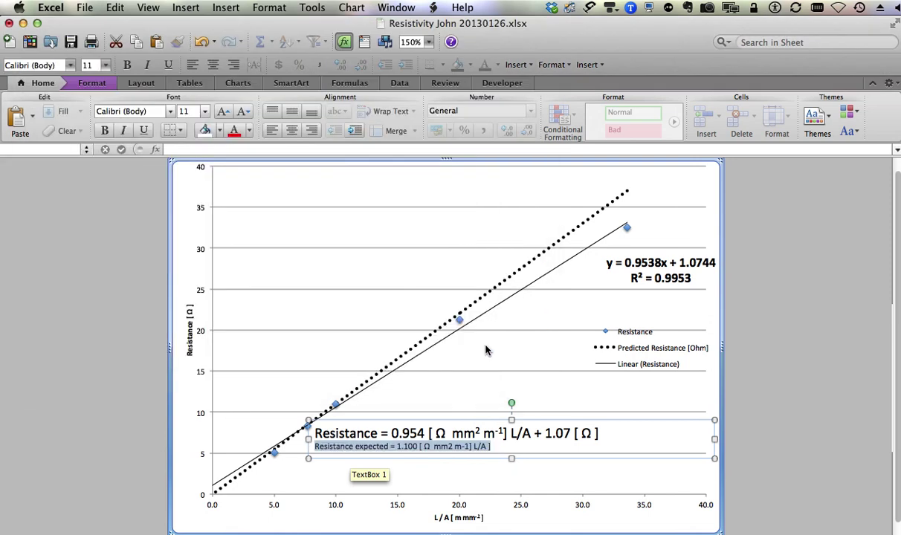
click(106, 67)
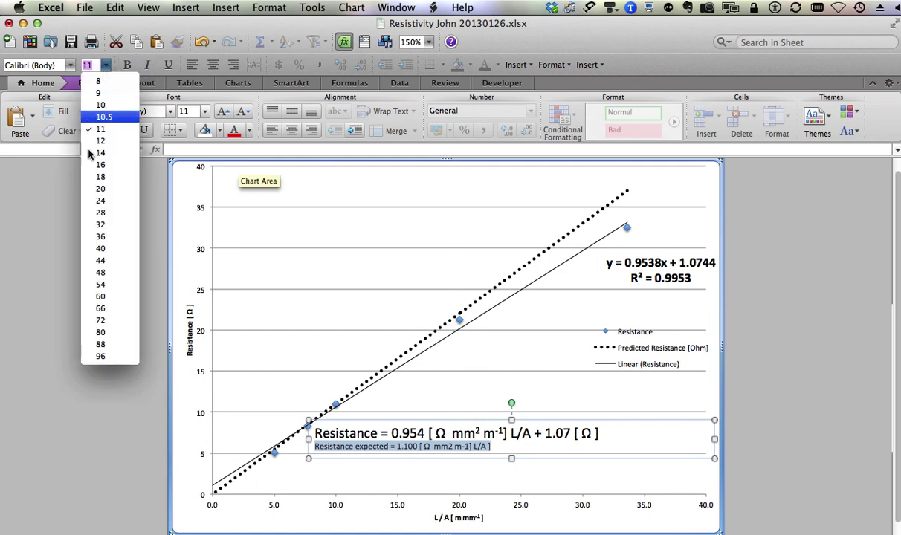
click(96, 177)
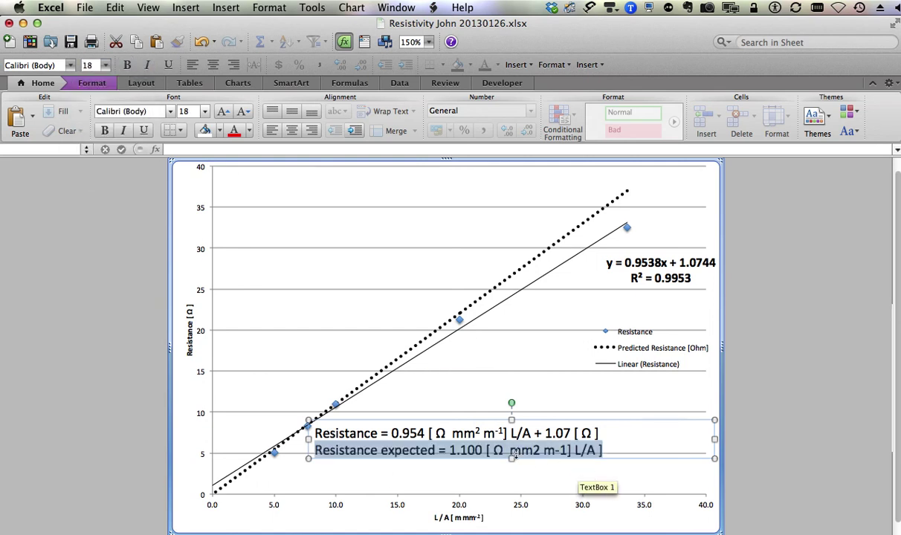
drag(511, 458, 511, 484)
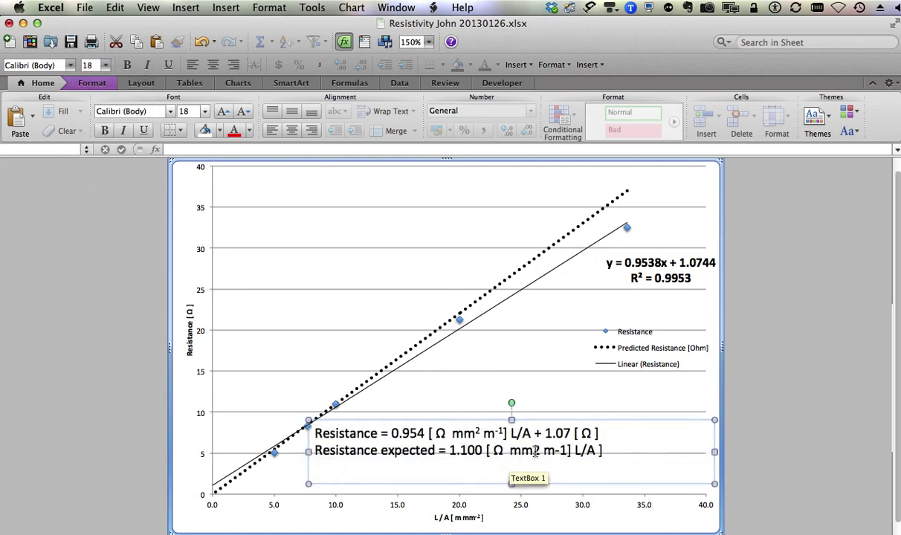
Superscript the 2 in mm2 and the -1 in m-1 on the second line
drag(532, 451, 541, 452)
right_click(535, 454)
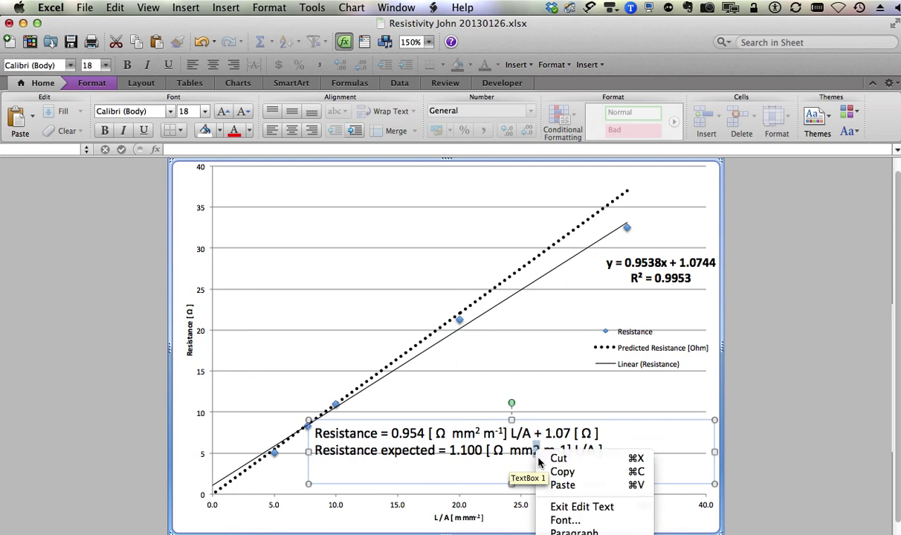
click(563, 519)
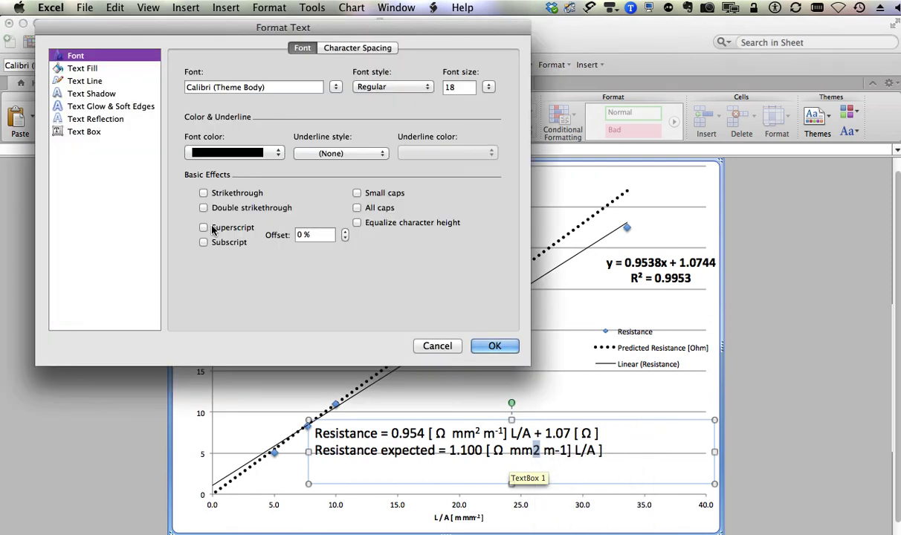
click(209, 228)
click(494, 346)
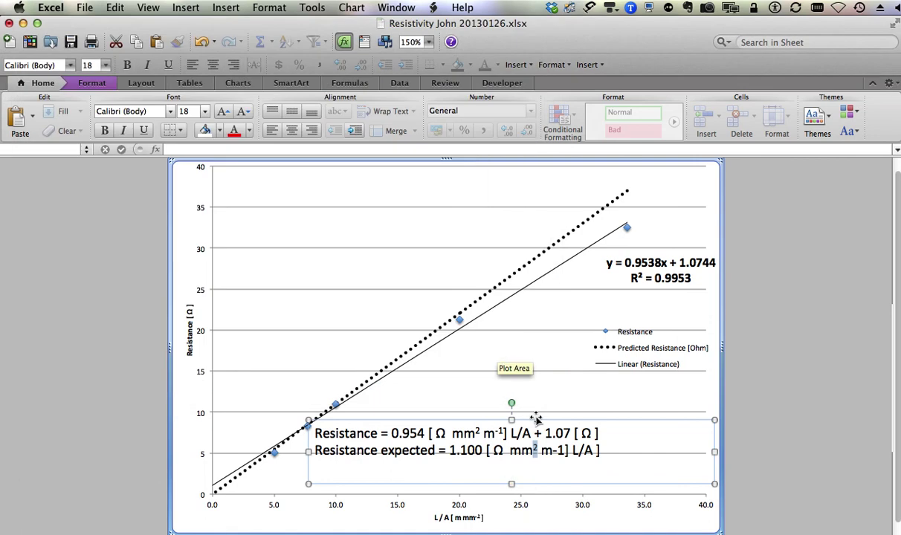
drag(553, 451, 562, 449)
right_click(561, 456)
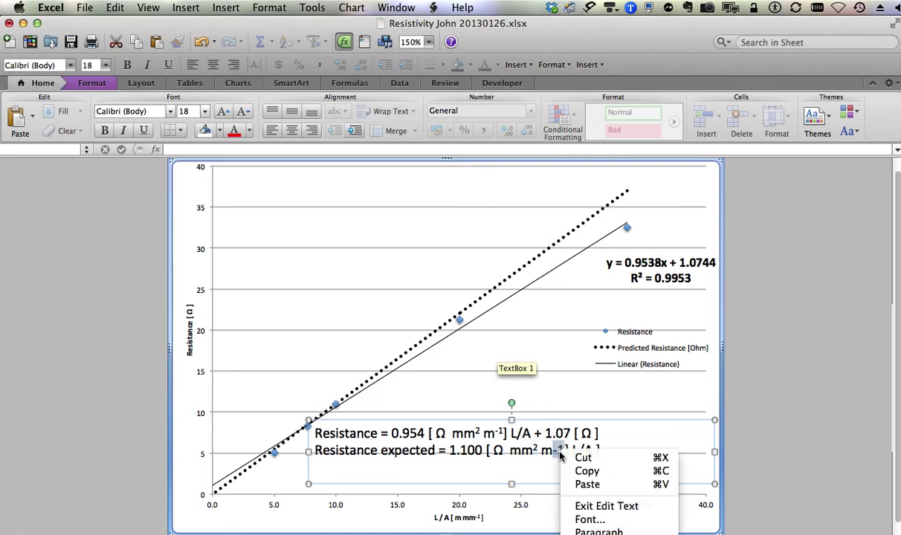
click(587, 520)
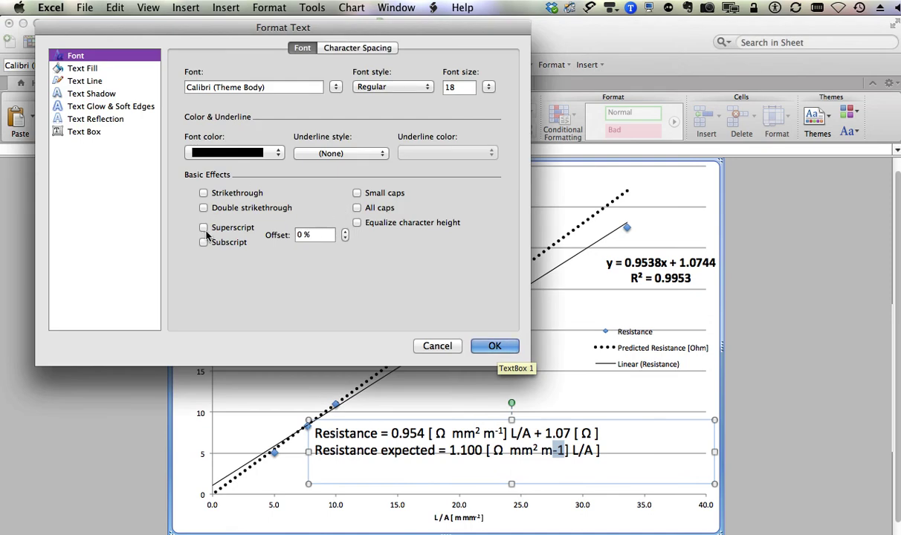
click(203, 227)
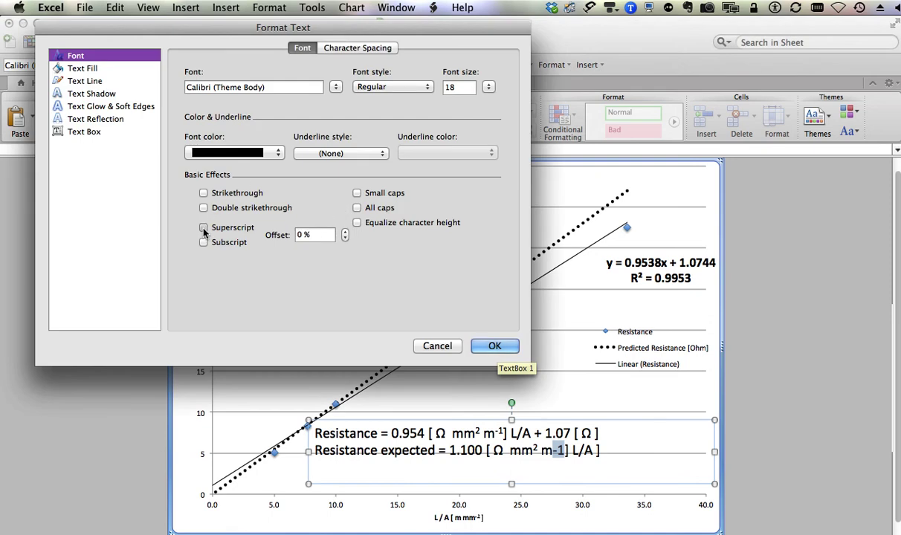
click(495, 346)
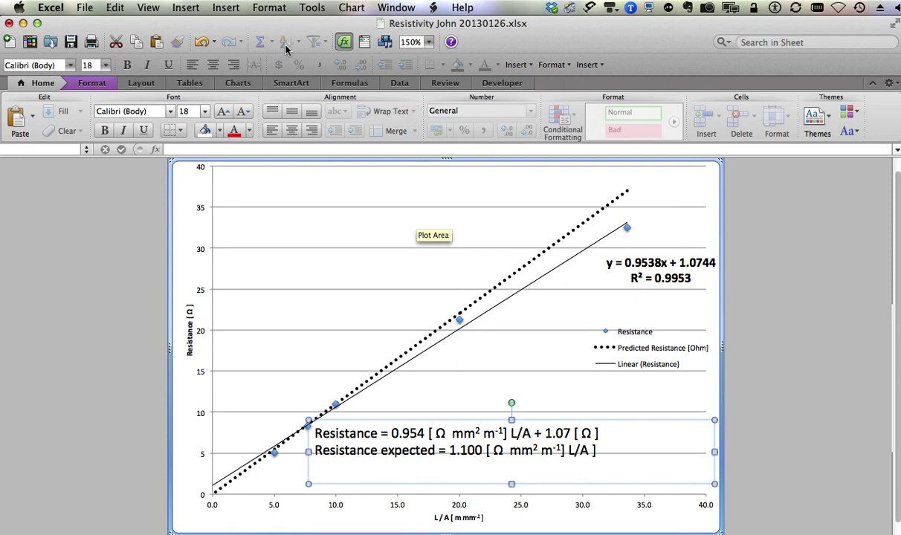
Fill the equation text box light blue
click(56, 85)
click(88, 83)
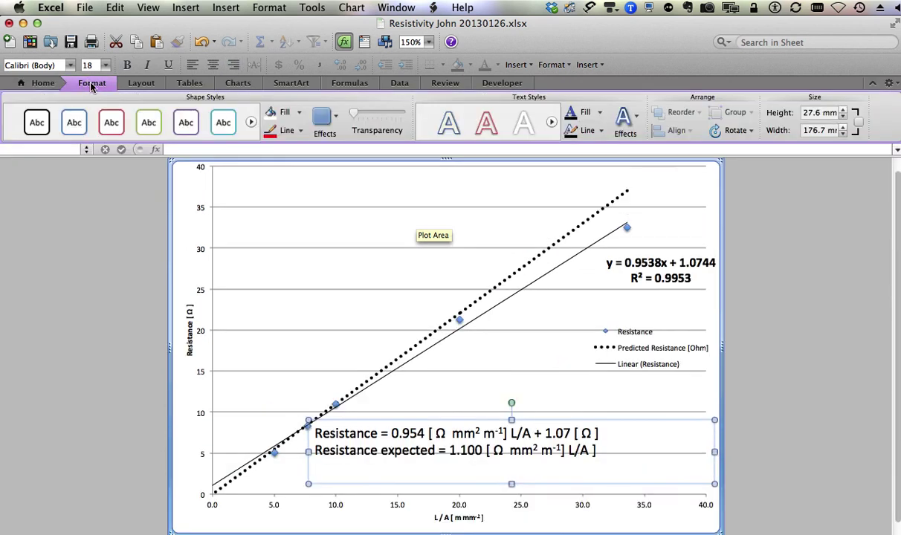
click(298, 112)
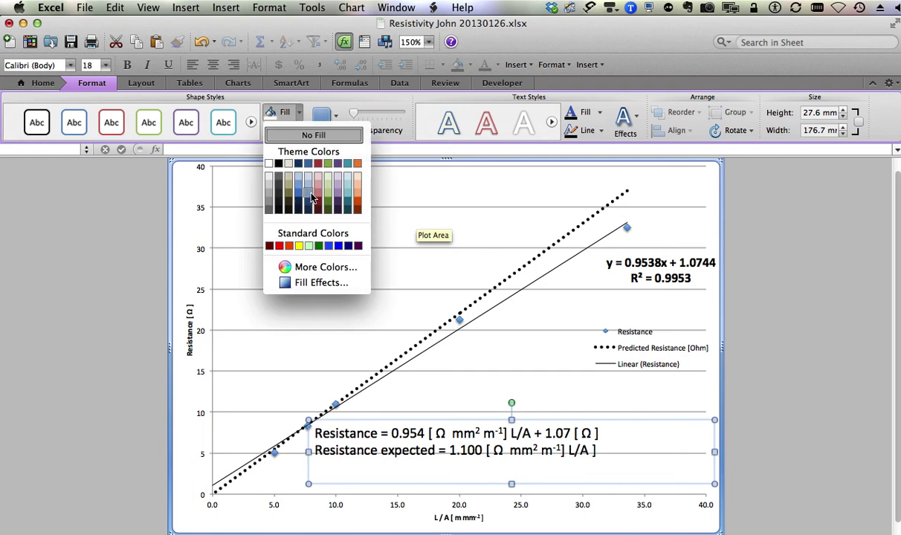
click(307, 185)
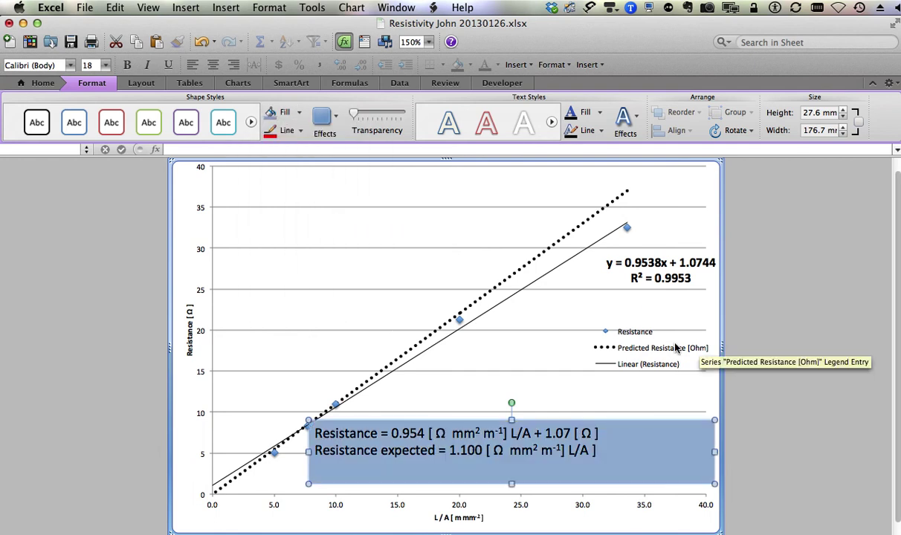
Give the chart legend a dark red border and a yellow fill
click(626, 367)
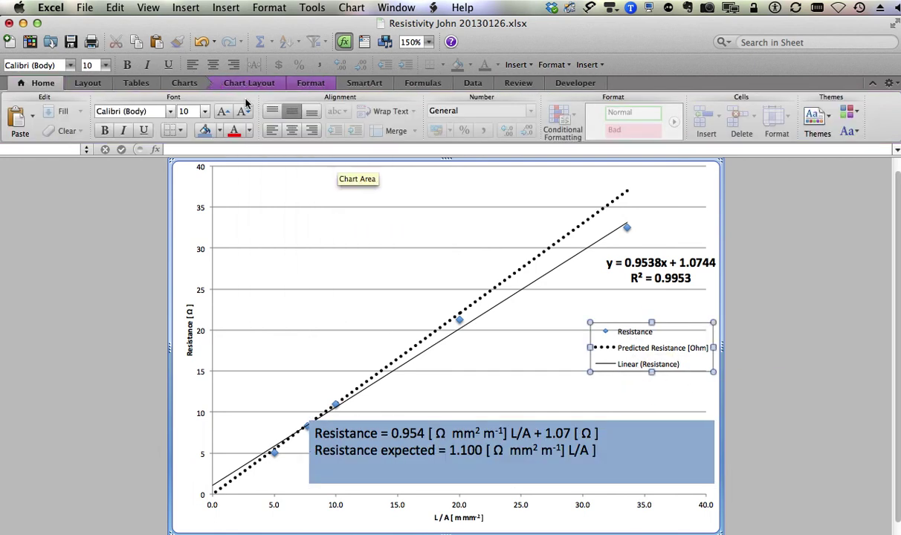
click(87, 83)
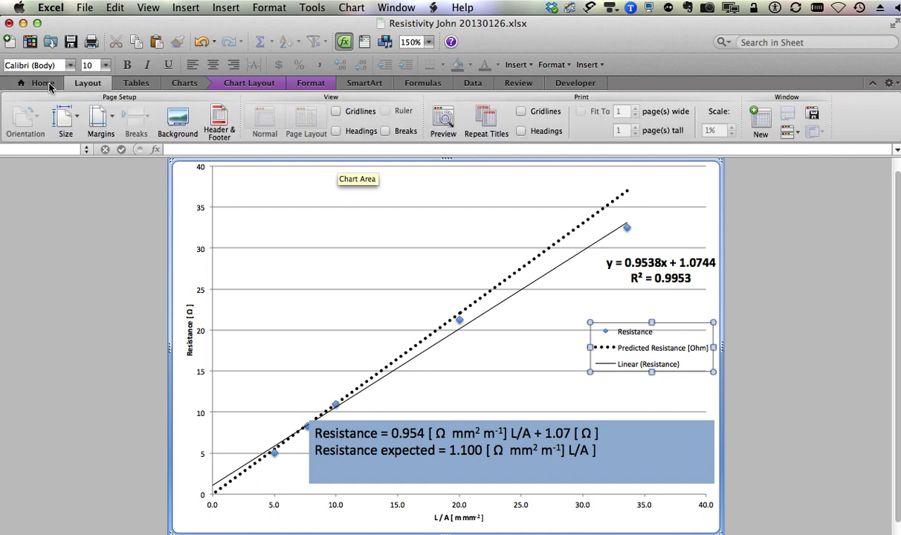
click(41, 84)
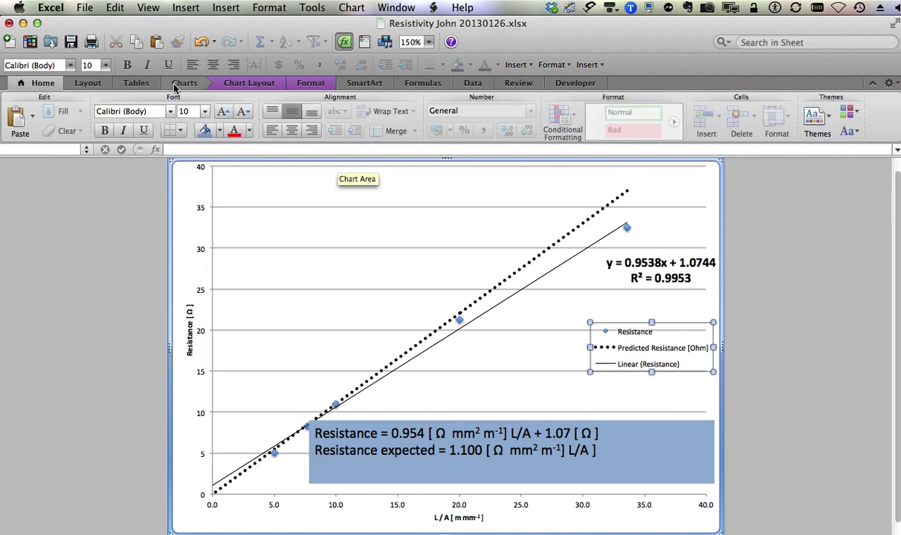
click(311, 83)
click(315, 131)
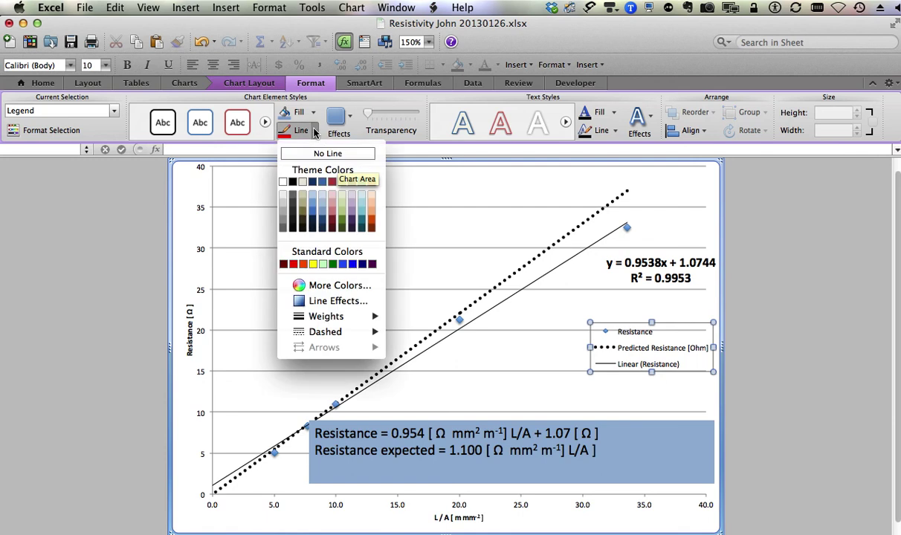
click(289, 265)
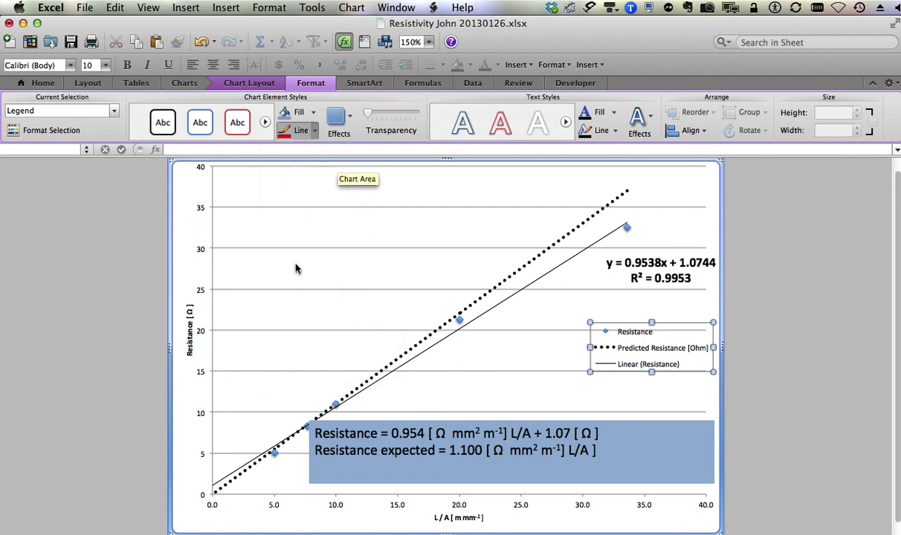
click(313, 112)
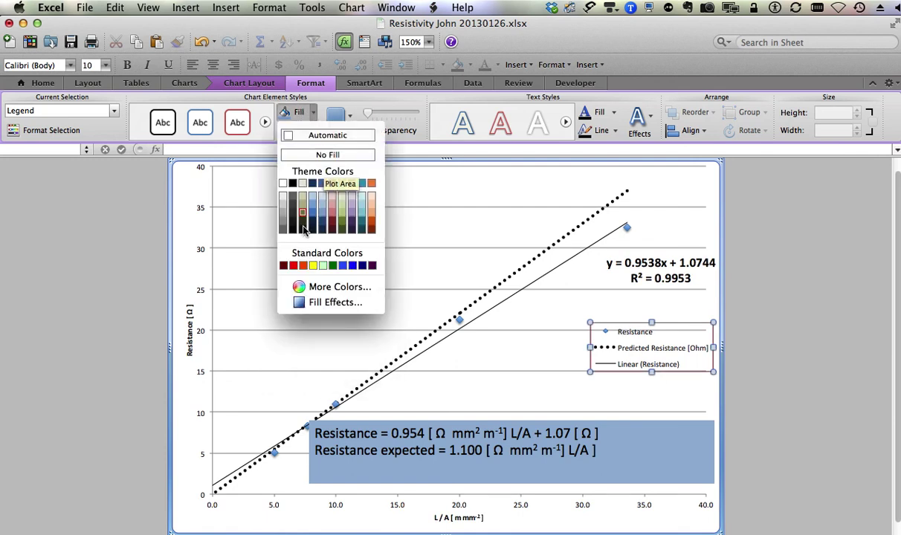
click(313, 265)
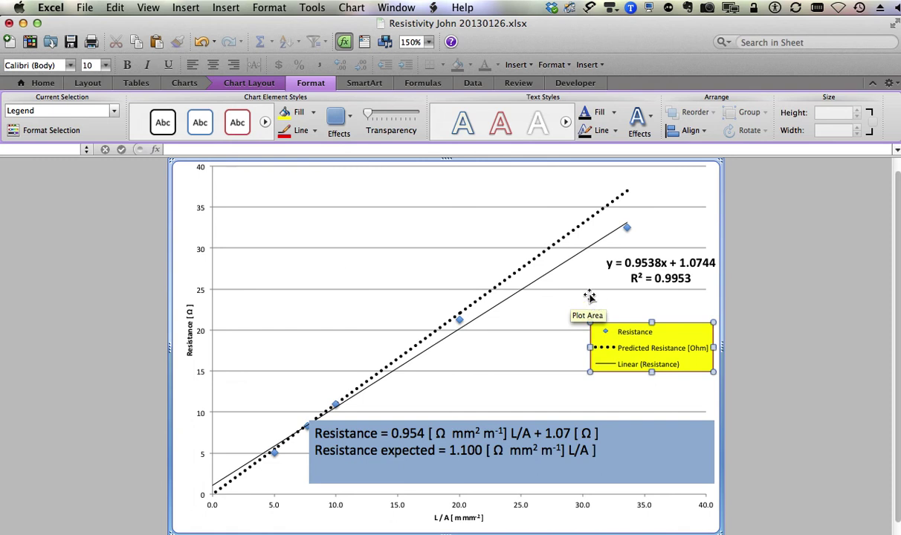
click(188, 327)
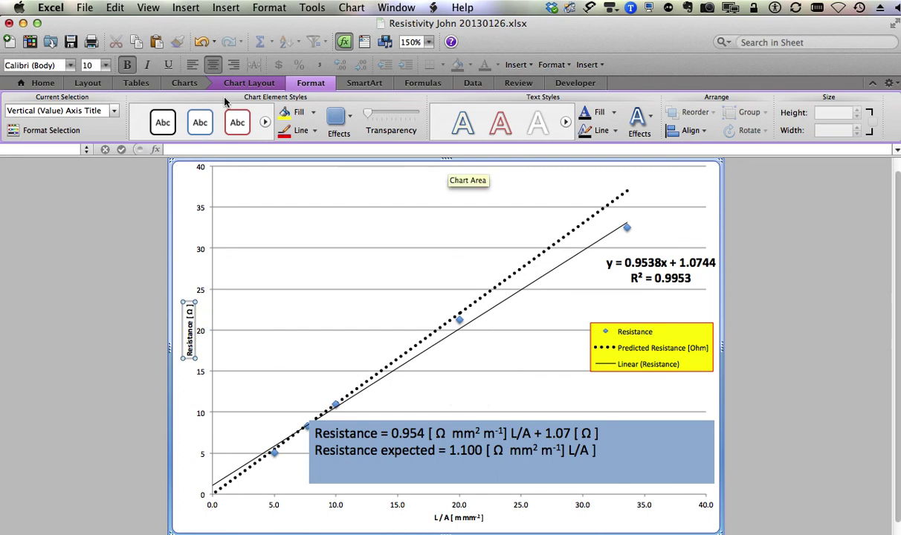
Add a placeholder title above the Resistance chart from the Chart Layout options
click(193, 85)
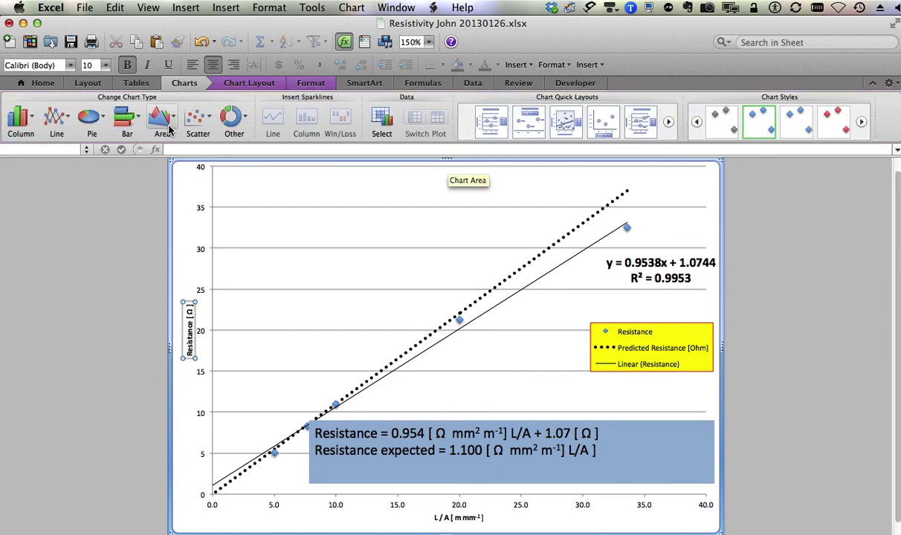
click(259, 86)
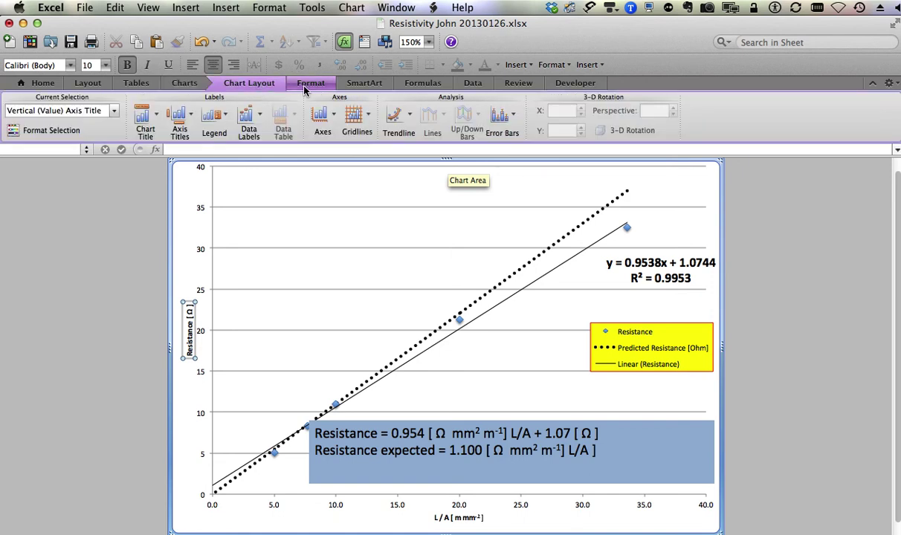
click(318, 86)
click(256, 84)
click(145, 115)
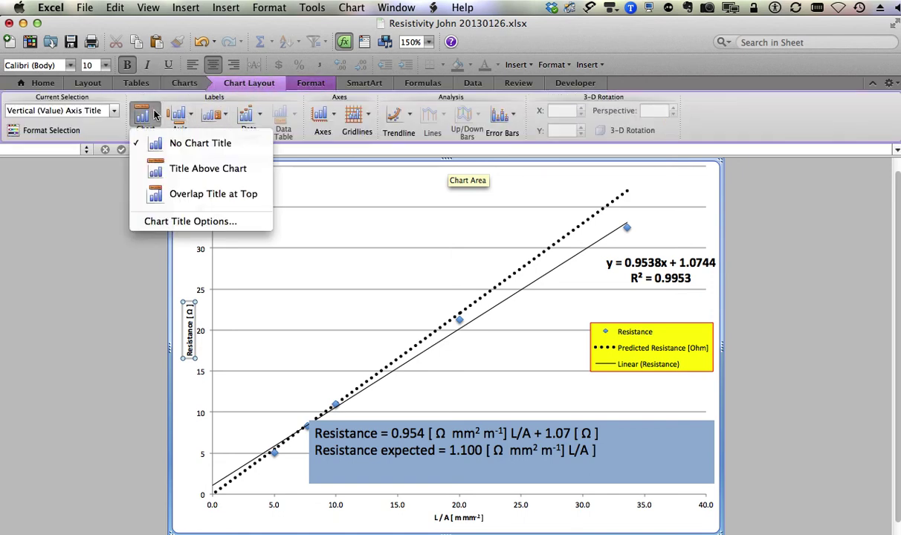
click(188, 171)
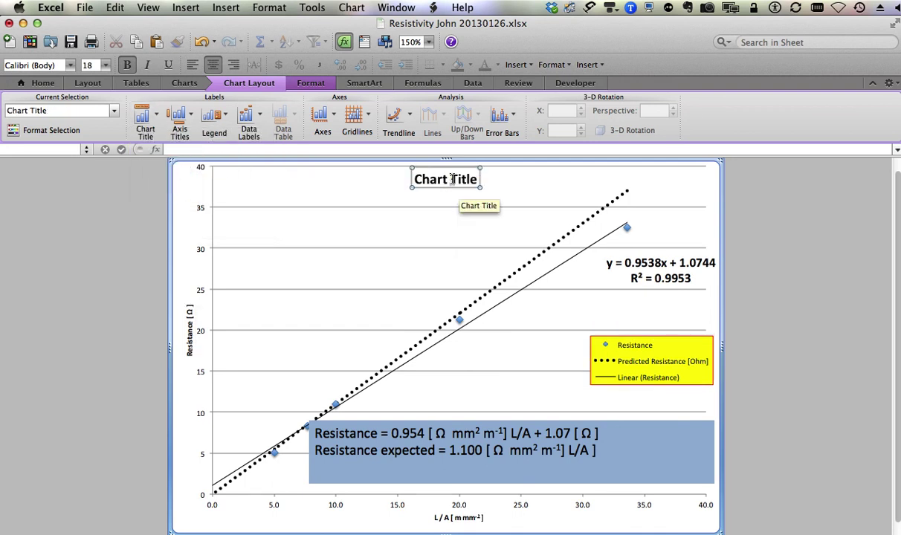